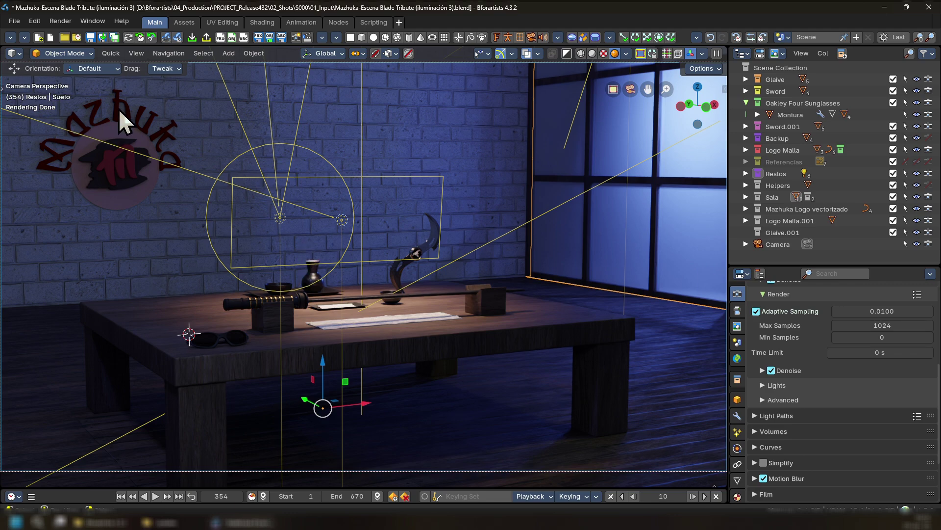
Enable Colored Collection Rows in the Outliner section of the Editing preferences
click(34, 21)
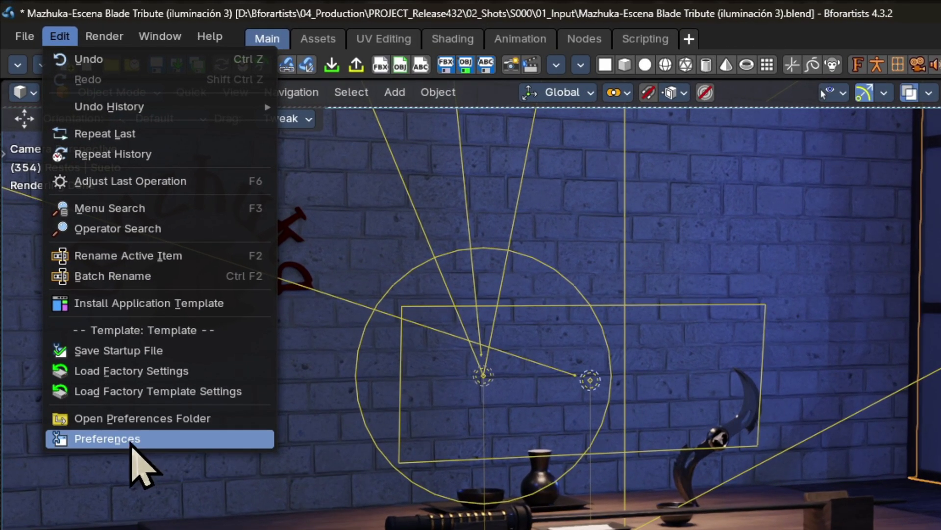
click(75, 256)
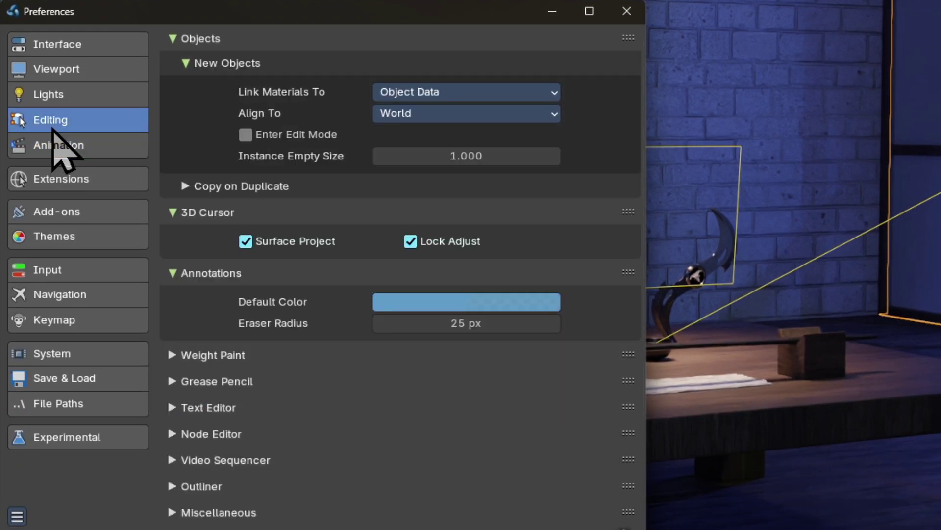
click(183, 486)
scroll(206, 476, down, 1)
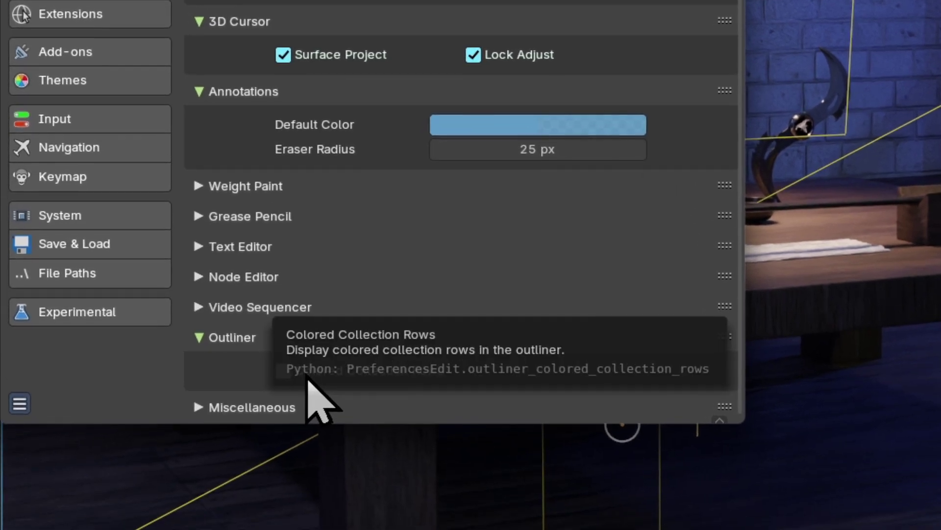
click(259, 489)
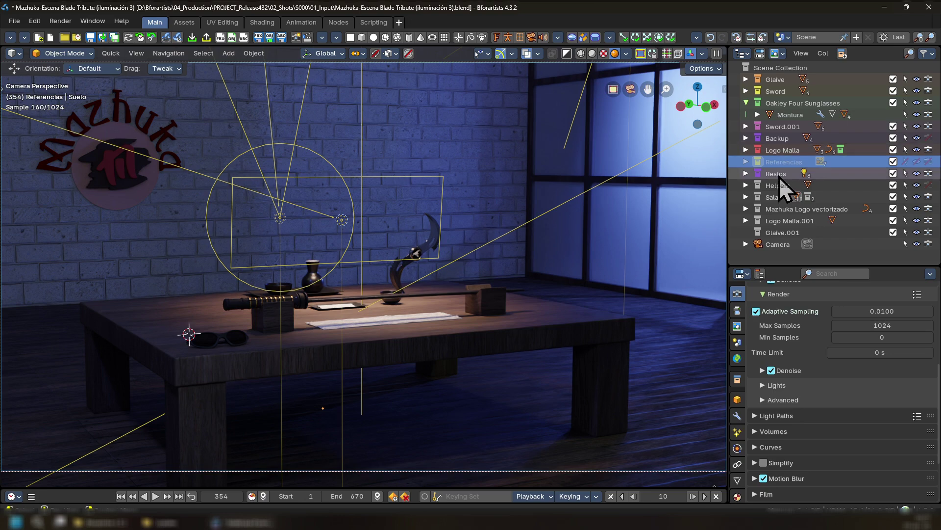
Assign colour tags to the Helpers and Mazhuka Logo vectorizado collections
right_click(773, 185)
click(785, 215)
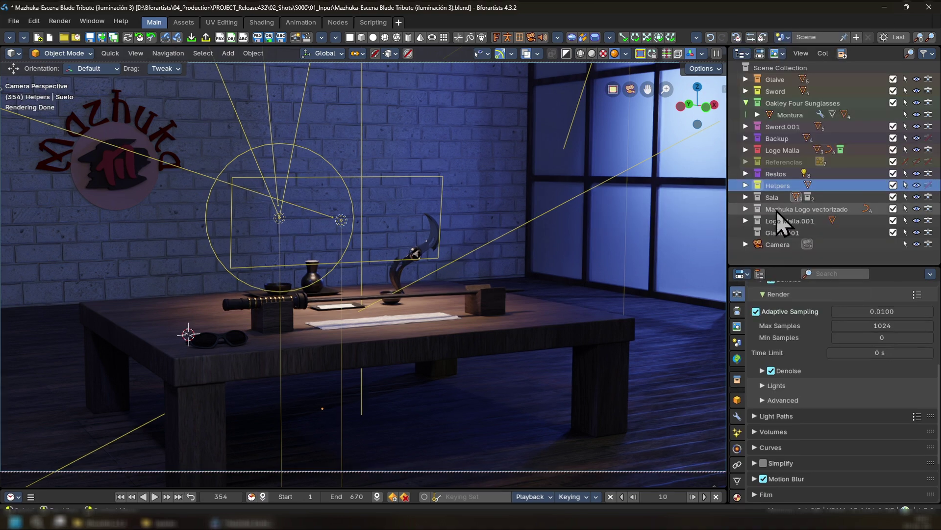
right_click(777, 213)
mouse_move(819, 234)
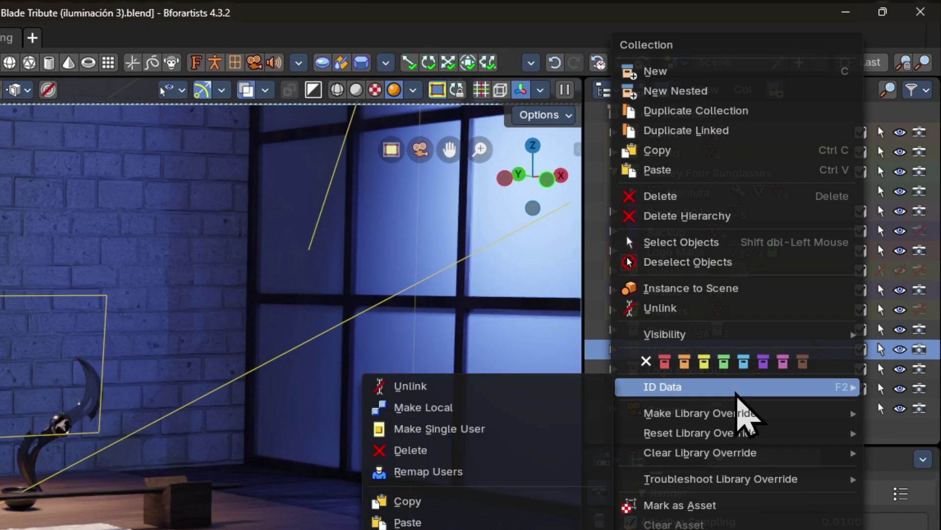
click(724, 362)
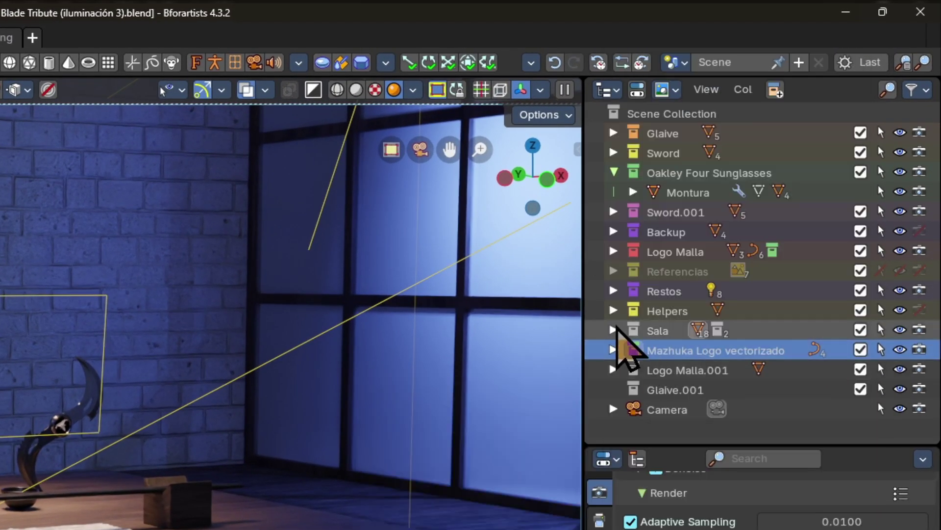
Expand the Restos and Mazhuka Logo vectorizado collections and select Logo Malla.001
click(614, 285)
key(shift+a)
scroll(711, 305, down, 15)
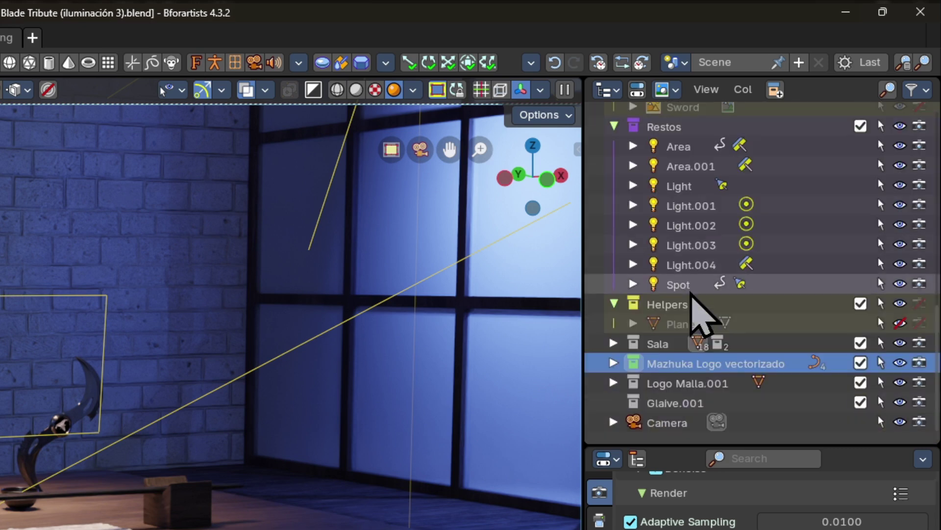
click(613, 363)
scroll(711, 274, down, 3)
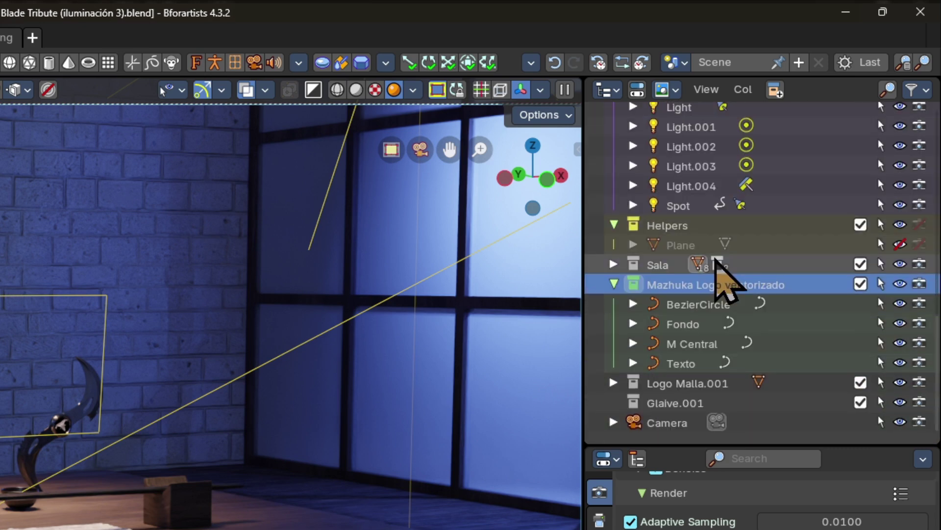
click(660, 383)
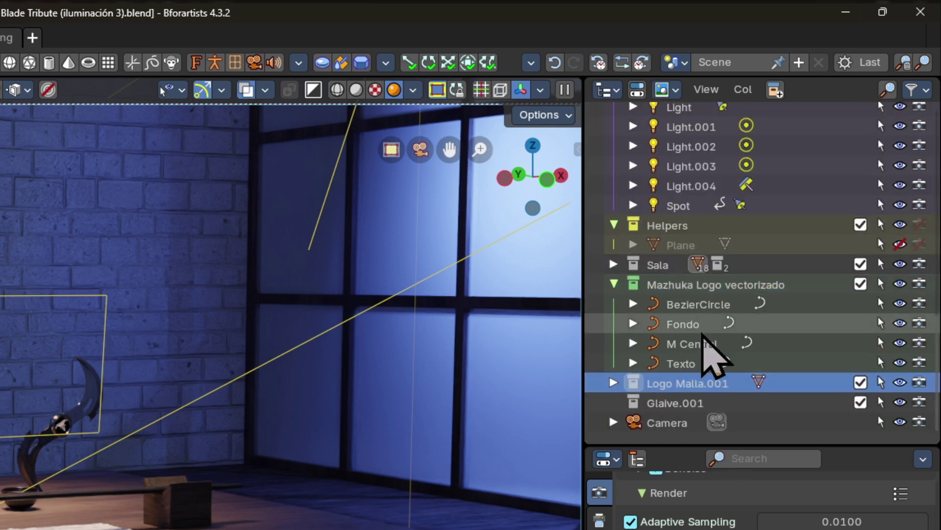
scroll(679, 245, up, 6)
scroll(669, 210, up, 5)
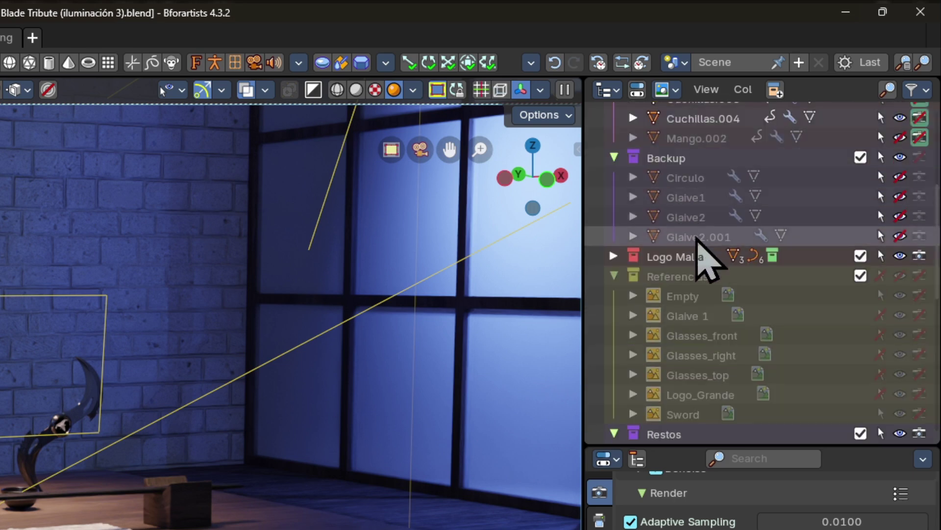
Expand Logo Malla and make its Logo Vectorial collection visible
click(645, 257)
click(613, 256)
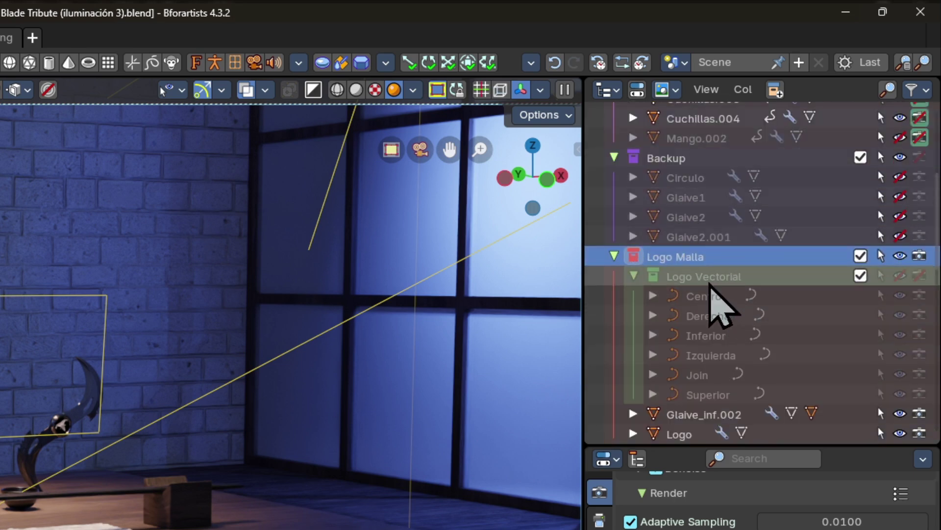
click(640, 277)
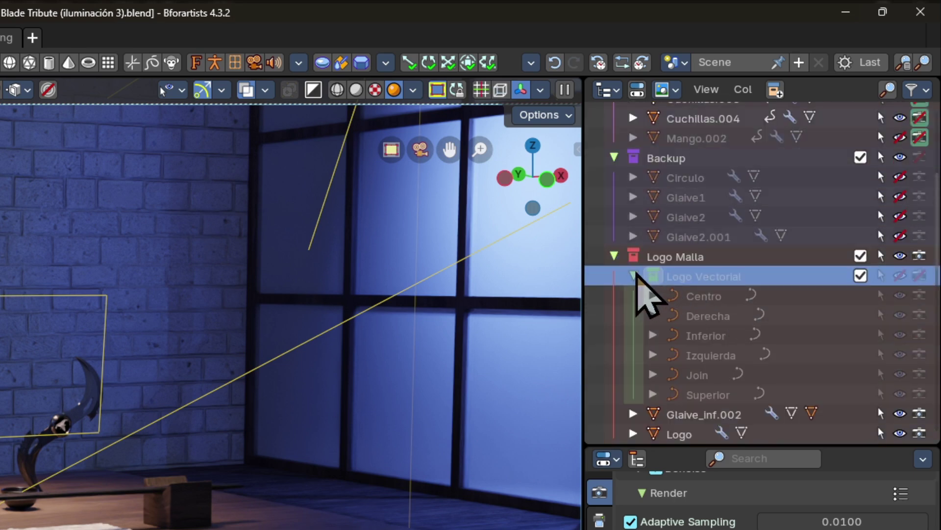
click(899, 275)
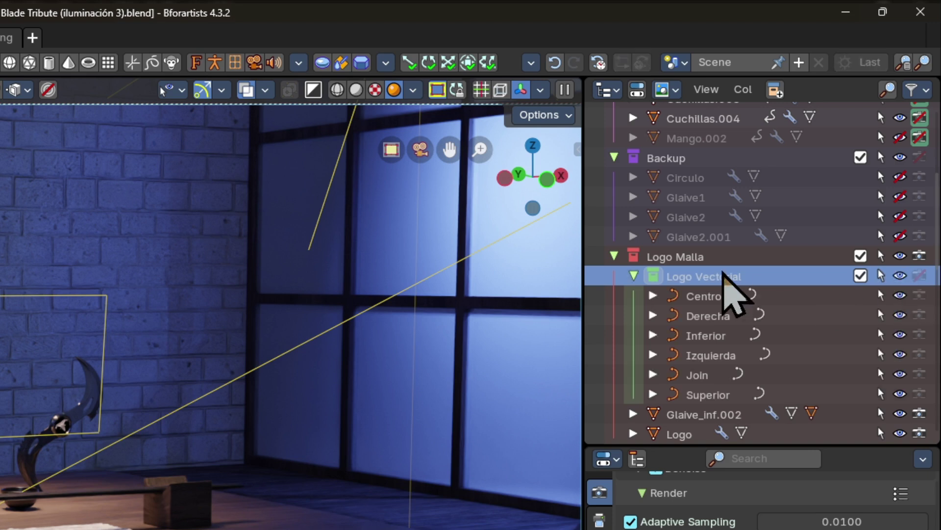
click(683, 260)
scroll(683, 273, down, 3)
scroll(708, 305, up, 2)
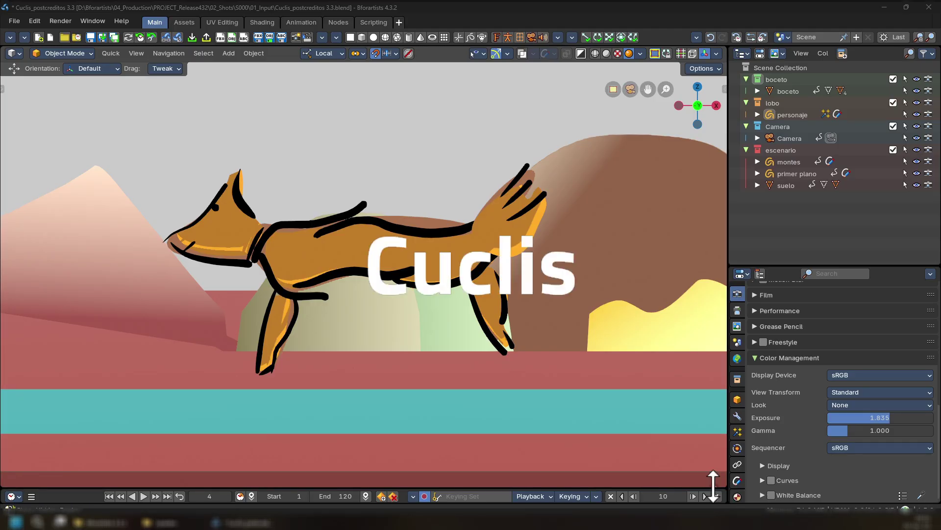
Open the asset shelf on the Grease Pencil catalog with Medium thumbnail size
click(714, 485)
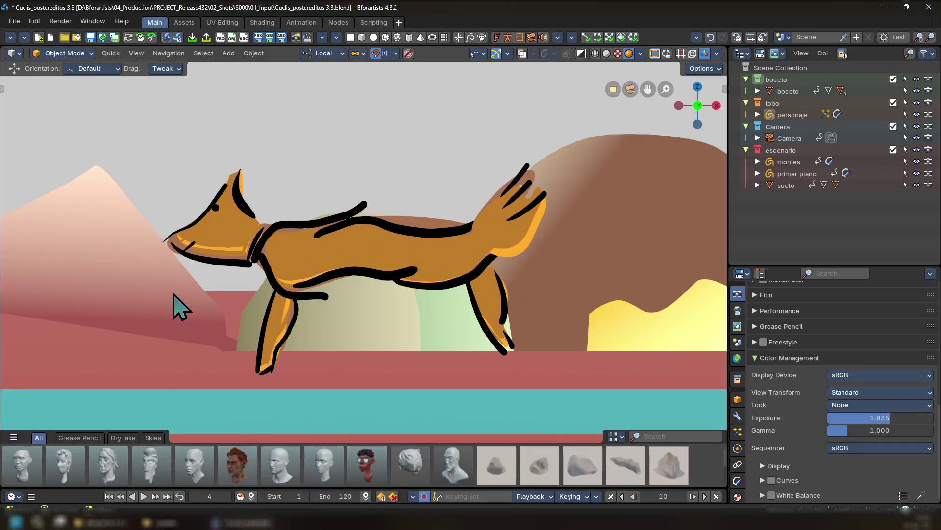
click(93, 438)
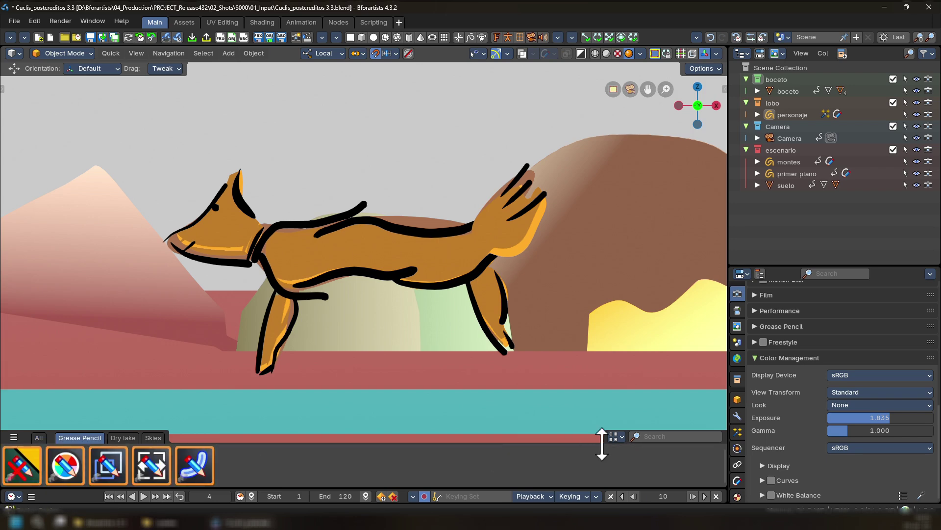
click(622, 437)
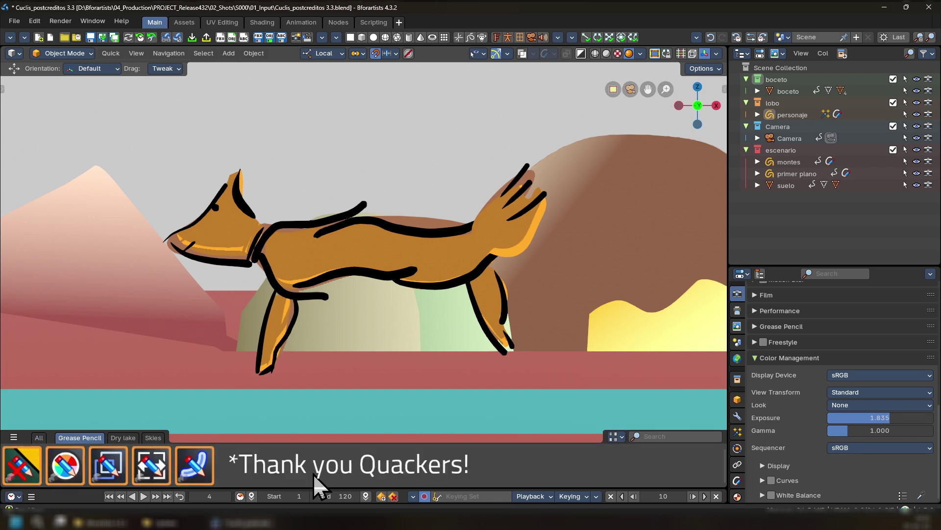
click(615, 436)
click(601, 387)
click(631, 386)
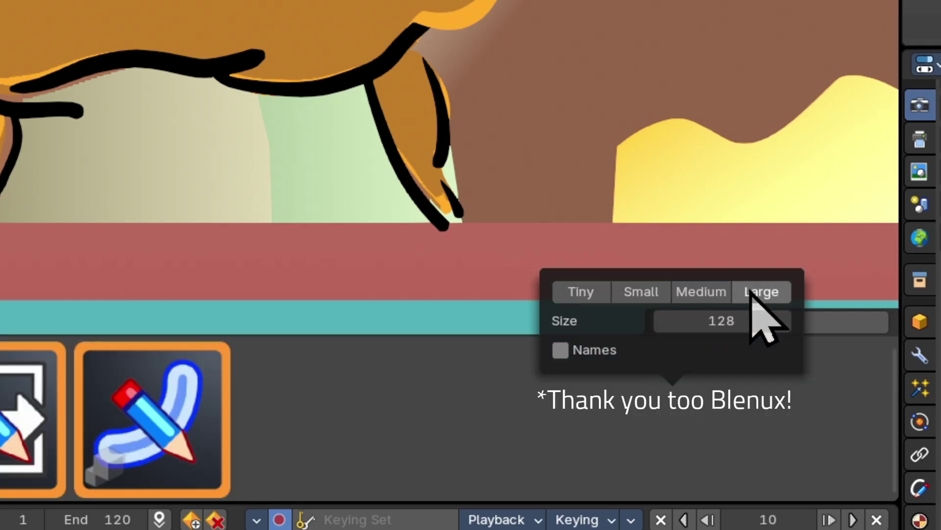
click(660, 386)
click(706, 294)
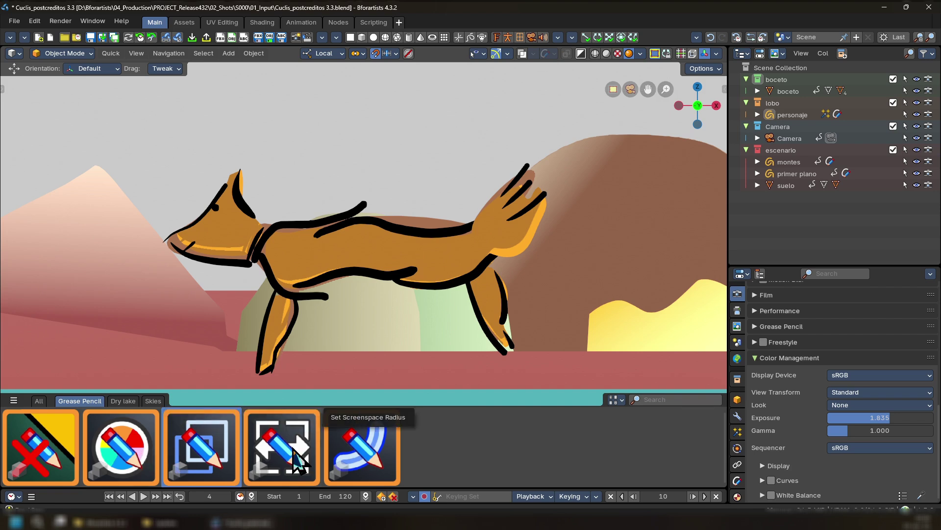
Apply the Set Grease Pencil Color asset to the wolf with a crimson stroke colour
click(284, 471)
click(131, 471)
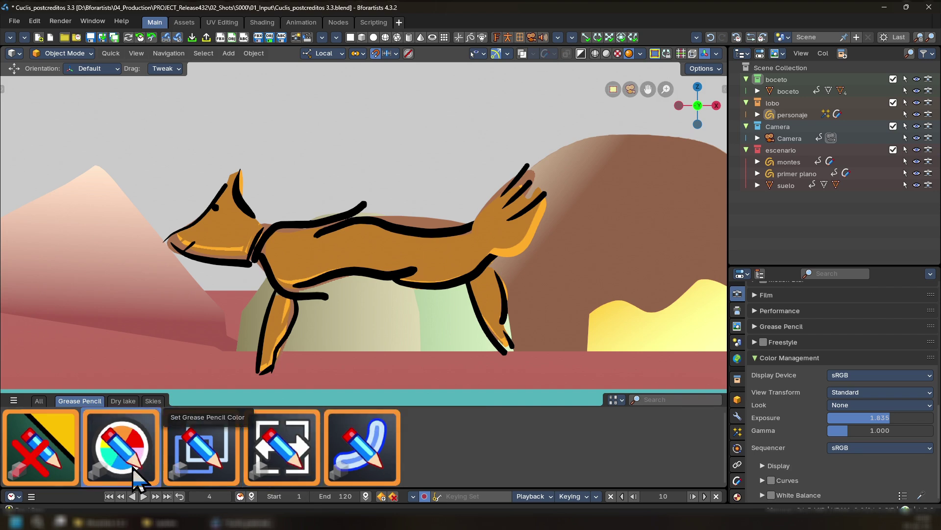
mouse_move(112, 459)
mouse_down()
mouse_move(299, 311)
mouse_move(295, 294)
mouse_up()
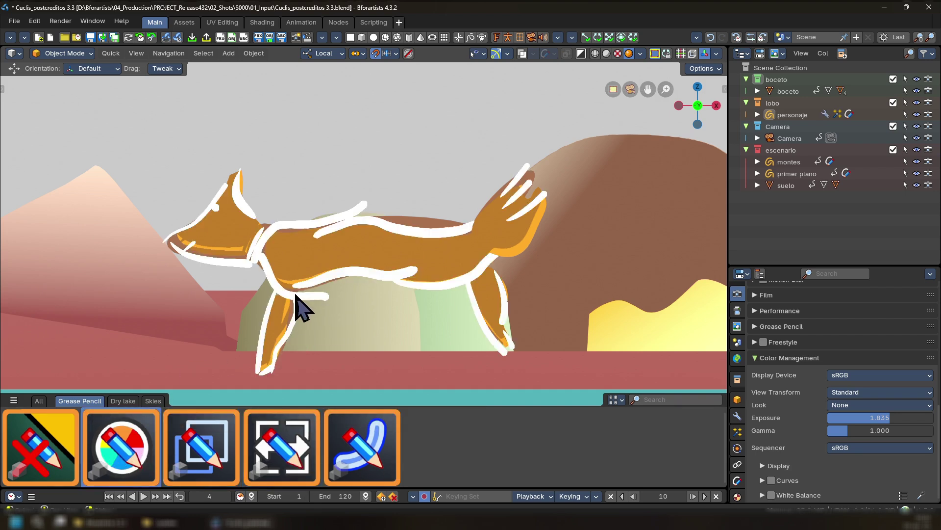
click(737, 415)
click(865, 376)
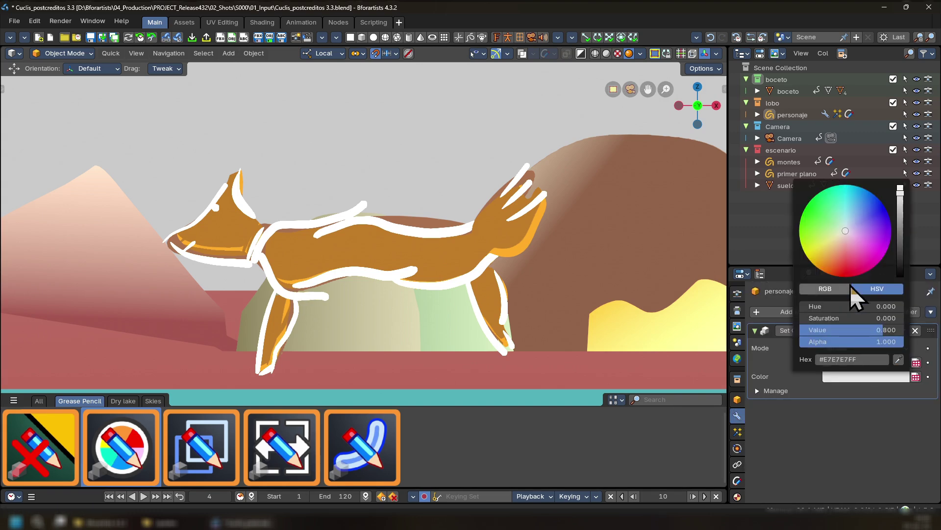
key(ctrl+v)
Add opacity and screenspace radius assets, hide the colour modifier in viewport, Scale Multiplier 0.103
drag(204, 468, 300, 307)
click(854, 331)
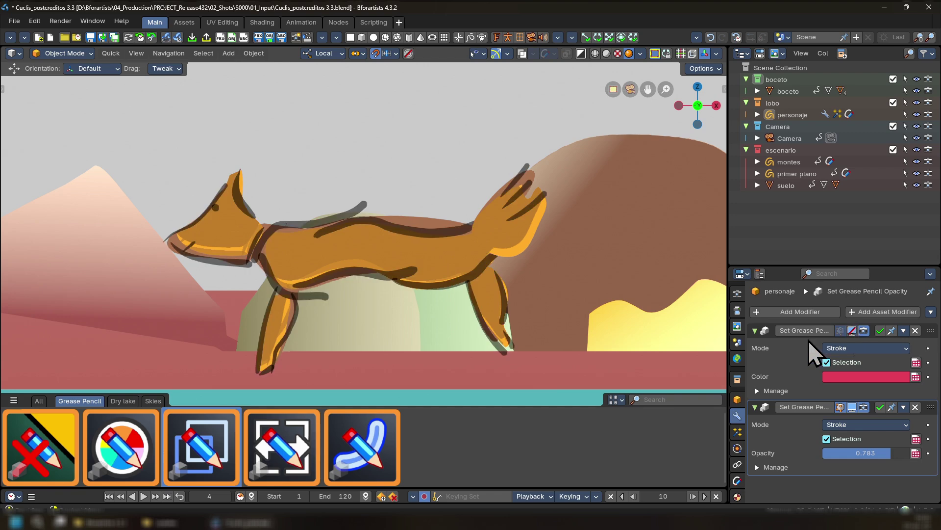
drag(289, 474, 287, 300)
scroll(905, 483, down, 1)
drag(904, 483, 833, 480)
Select the Camera and play the animation, then stop playback
click(789, 138)
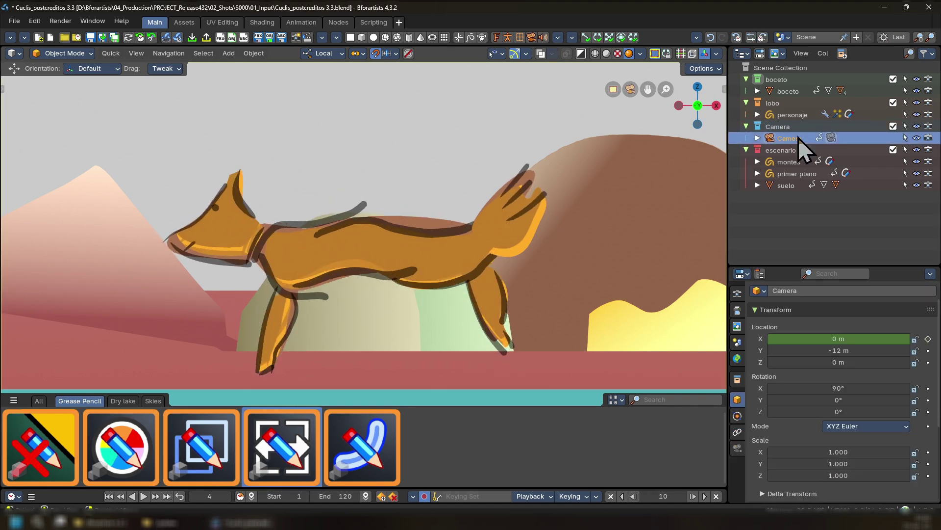
scroll(385, 287, down, 2)
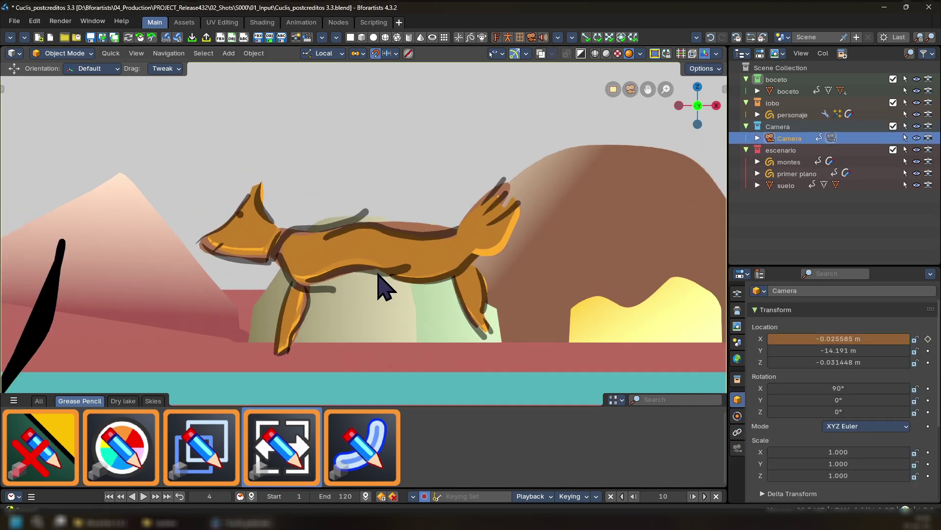
scroll(385, 294, down, 4)
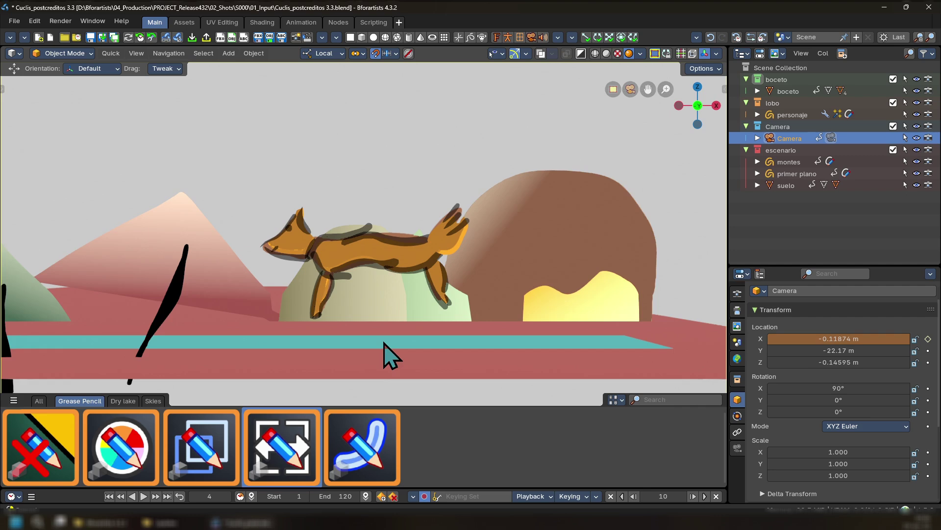
scroll(354, 294, up, 3)
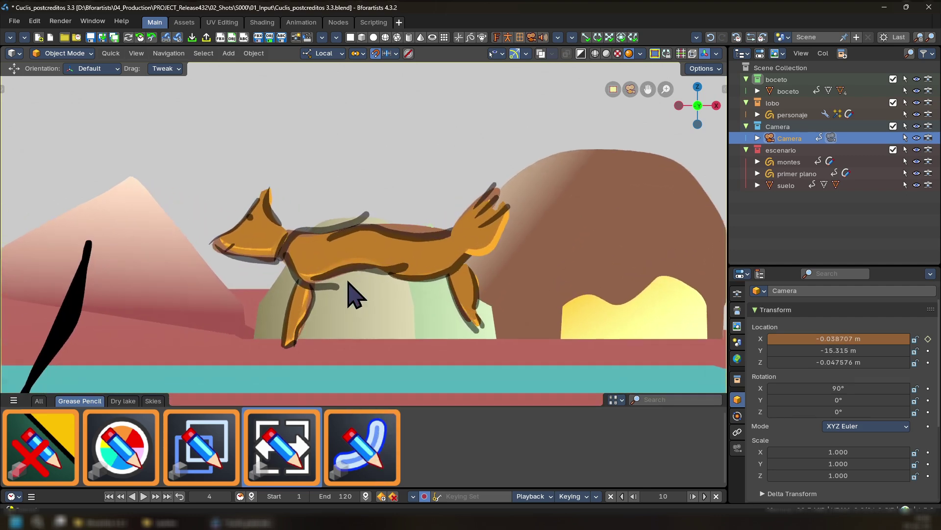
key(space)
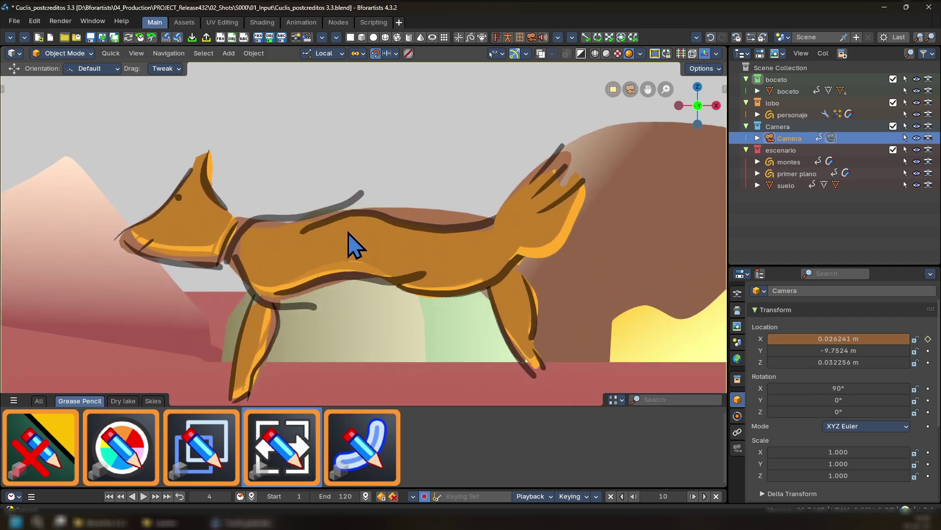
scroll(387, 211, up, 1)
scroll(387, 236, down, 5)
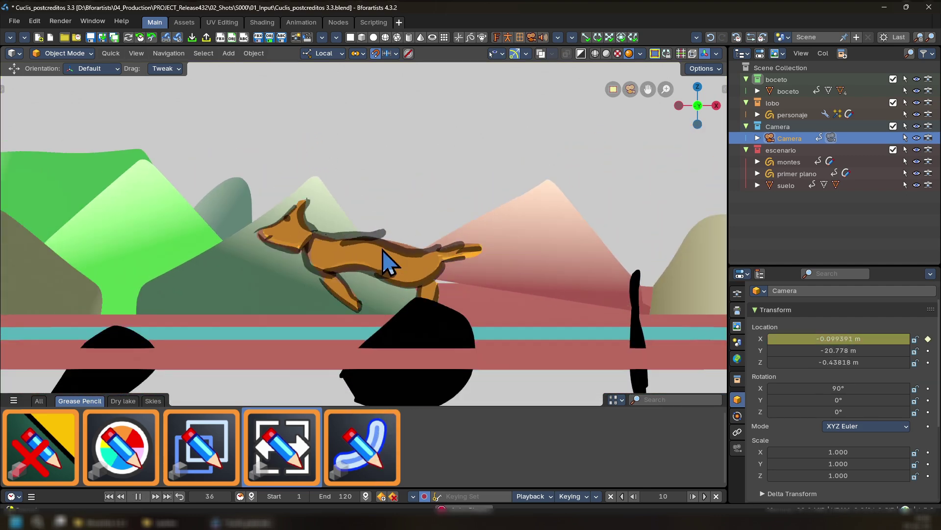
scroll(385, 250, up, 3)
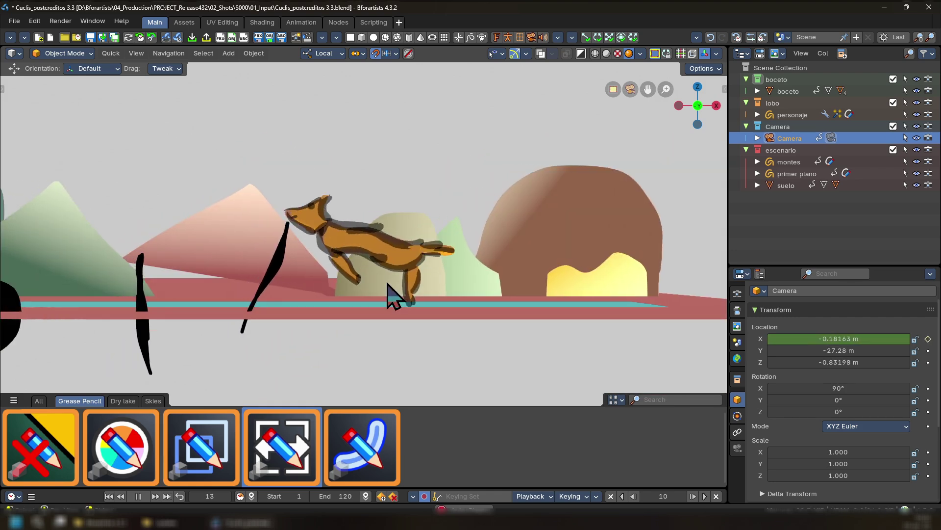
key(space)
Drop the Set Stroke Softness asset onto the wolf drawing
click(371, 470)
drag(371, 469, 378, 247)
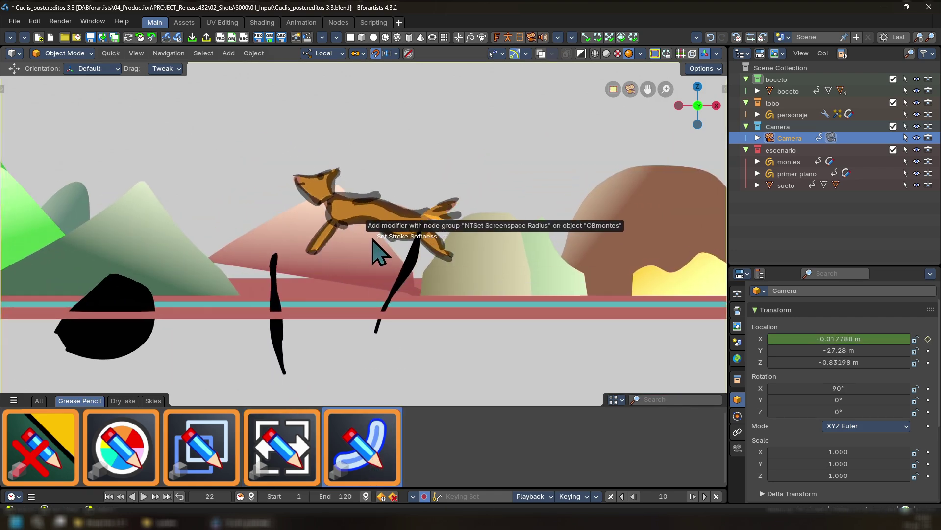
scroll(378, 248, up, 3)
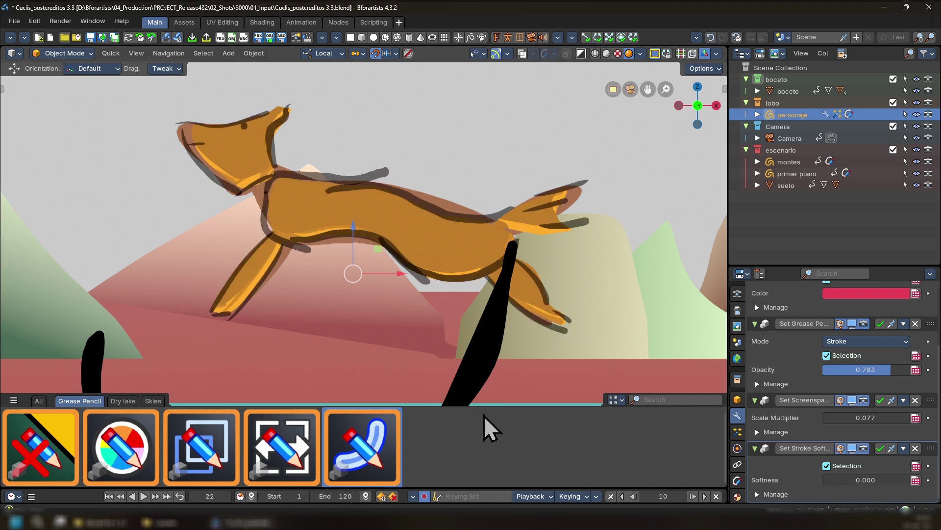
click(622, 400)
click(172, 447)
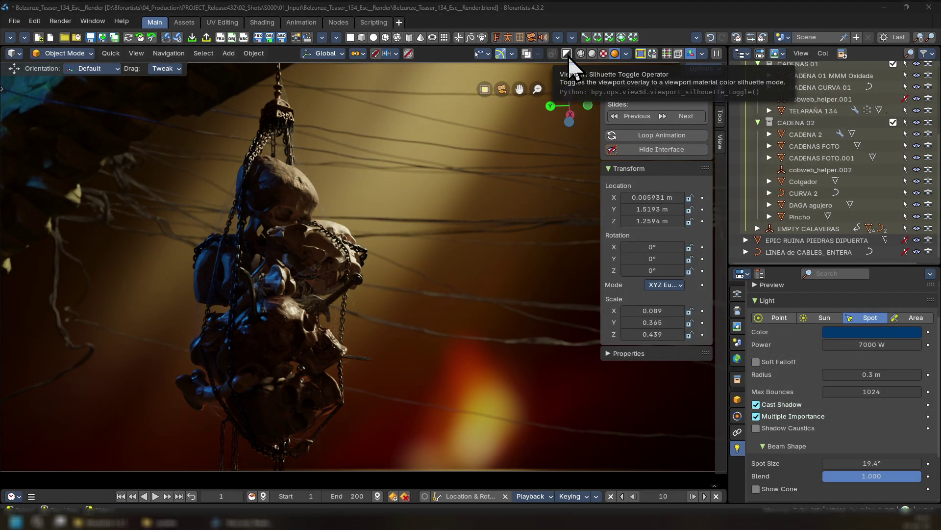
Toggle the silhouette view on and off and cycle through solid and wireframe shading
click(568, 55)
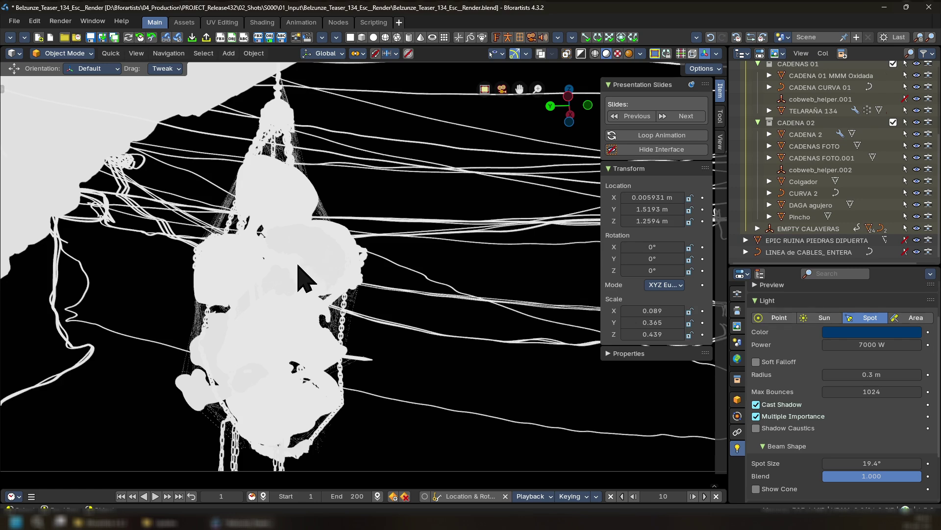
click(581, 55)
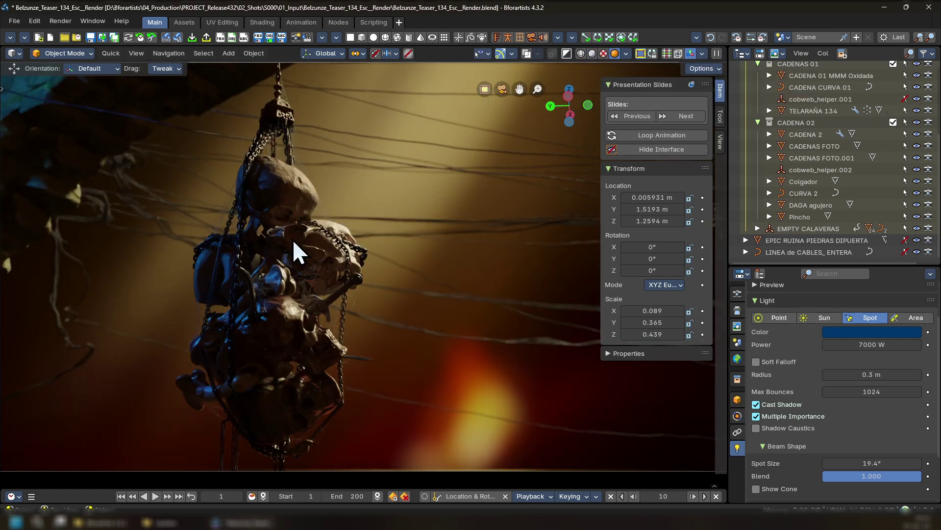
click(592, 56)
click(592, 54)
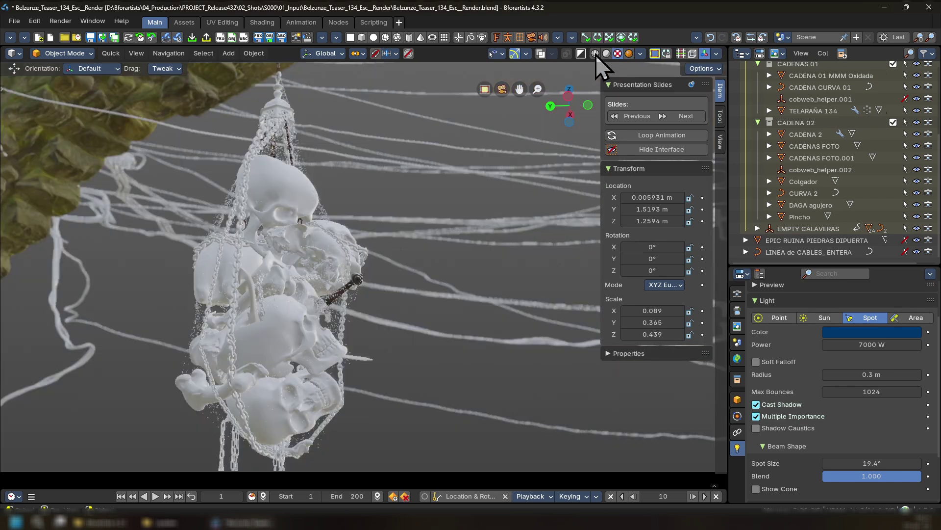
click(596, 54)
Settle on grey solid shading with silhouette off and show the Viewport Shading options
key(shift+z)
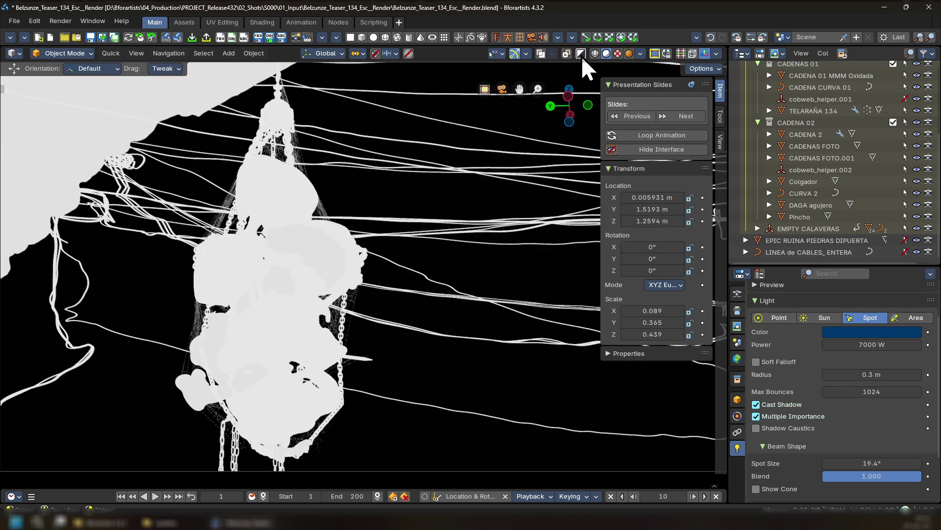
click(581, 54)
click(581, 55)
click(579, 56)
click(579, 56)
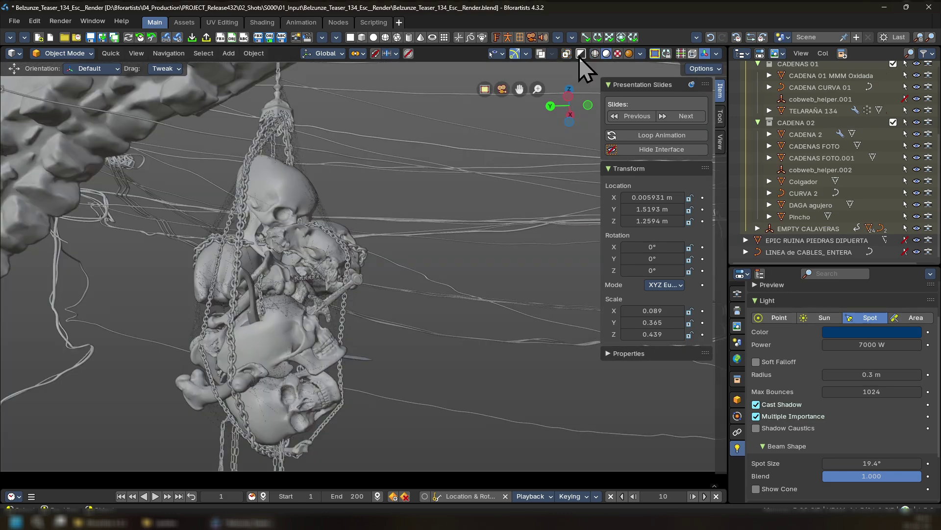
click(640, 54)
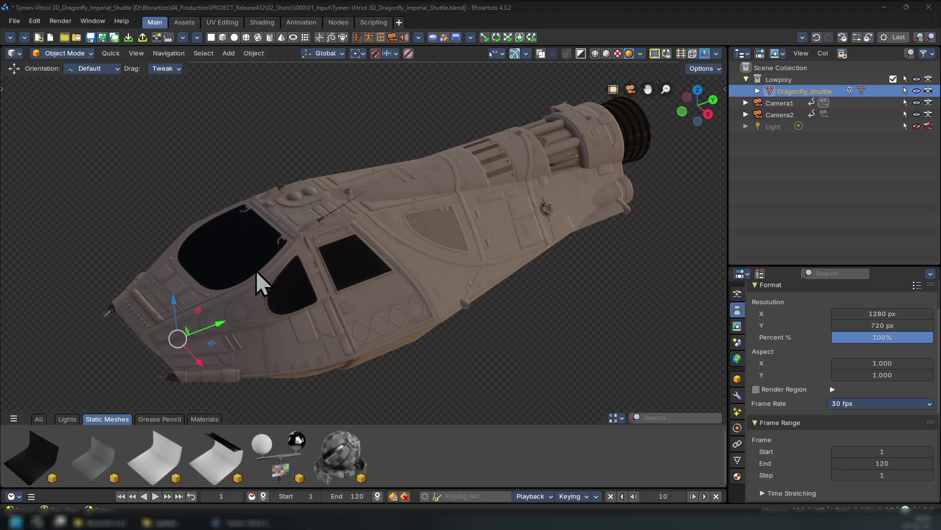
Orbit around the Dragonfly shuttle's engine end, then switch to the Assets workspace
middle_drag(256, 270, 461, 228)
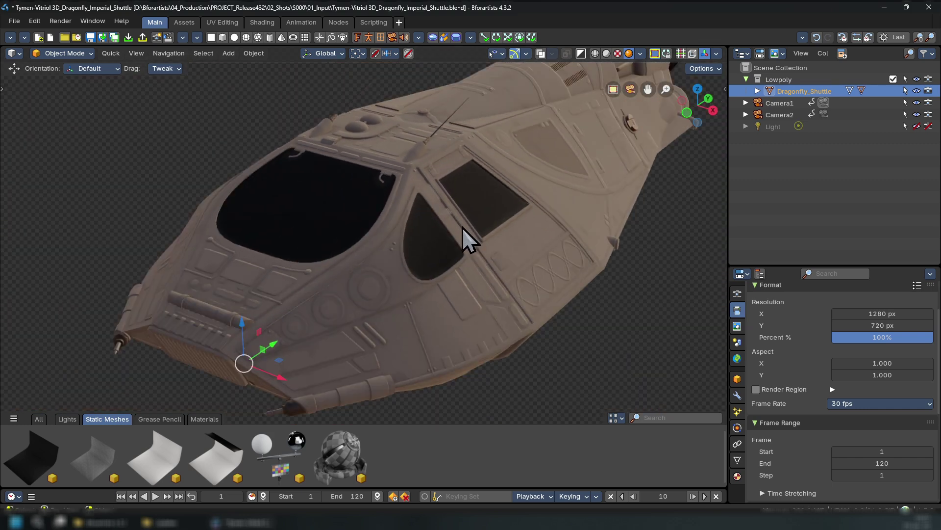
middle_drag(463, 227, 431, 204)
scroll(431, 204, down, 2)
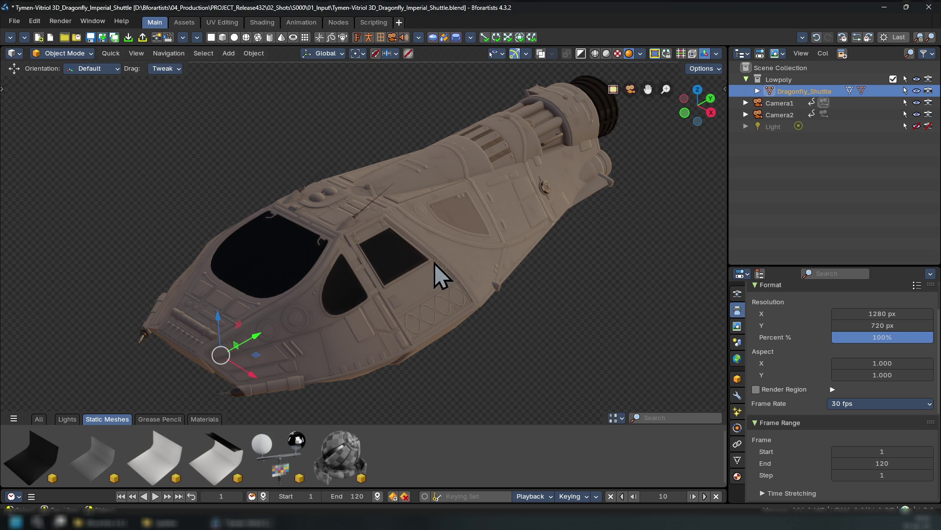
key(ctrl+Page_Down)
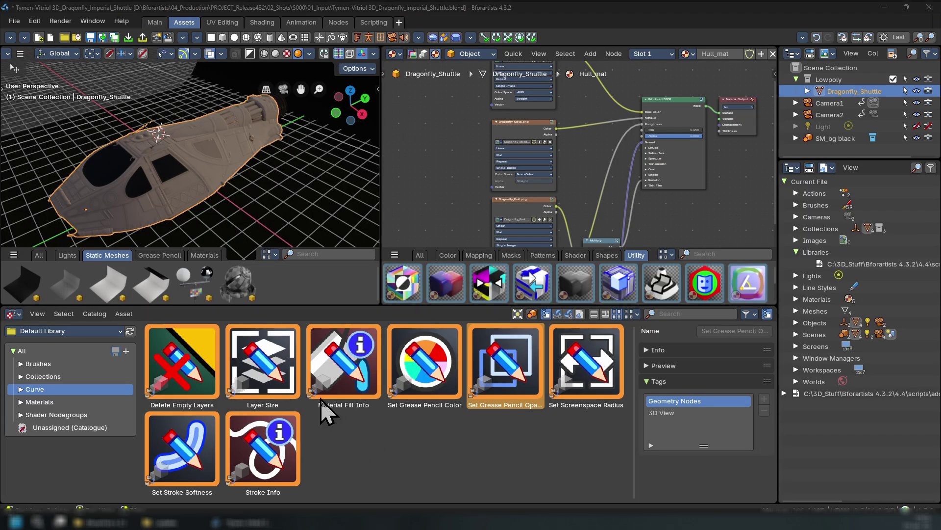
Inspect asset tags and browse the Materials, Shader Nodegroups, Shapes, Shader, Patterns and Masks groups
click(262, 362)
click(355, 375)
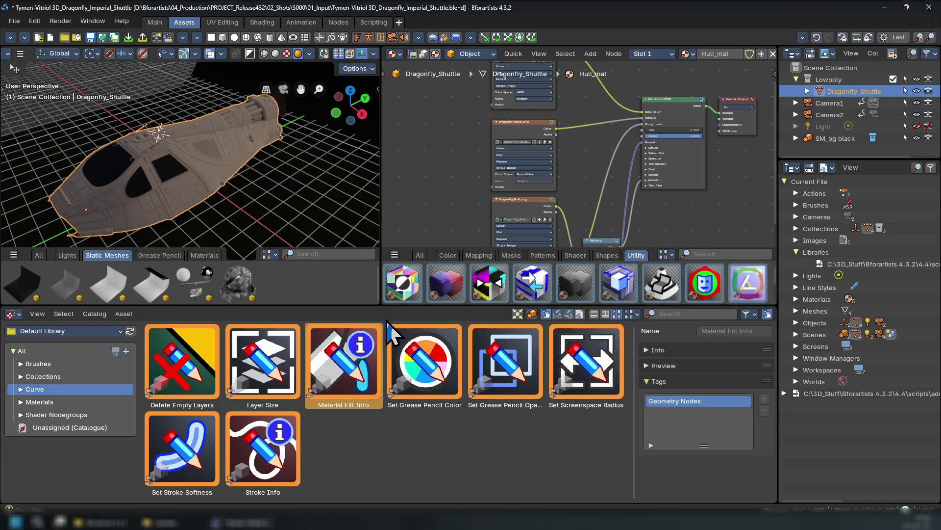
click(65, 401)
click(59, 414)
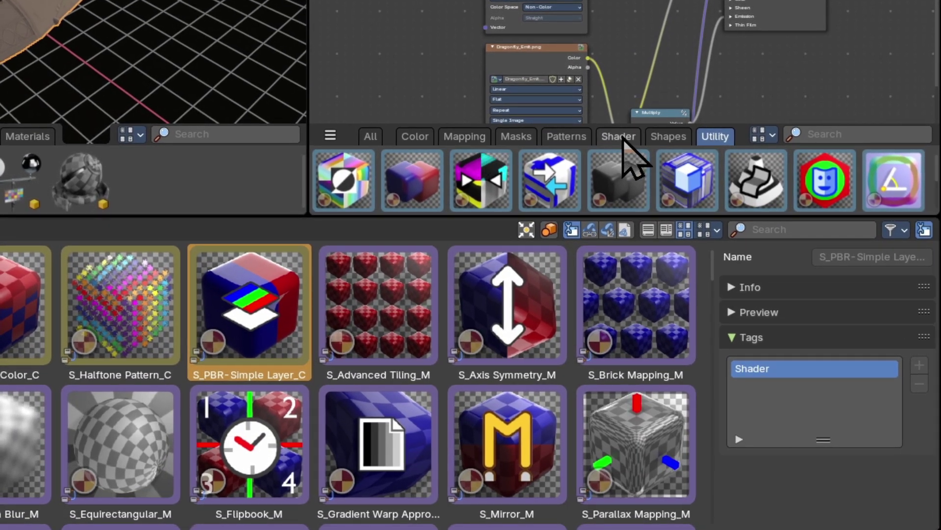
click(668, 139)
click(619, 136)
click(566, 137)
click(523, 136)
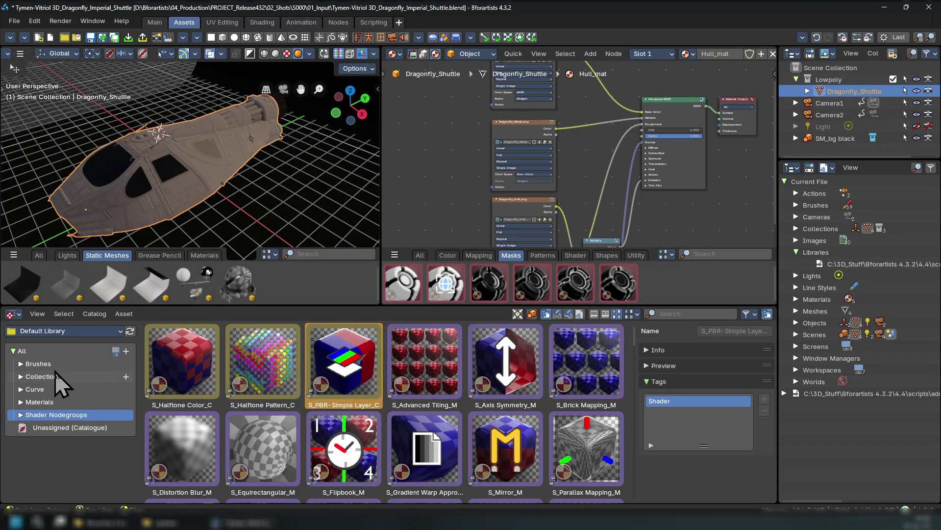
Show Grease Pencil assets in the viewport shelf and set the node editor to Geometry Nodes
click(51, 390)
click(258, 362)
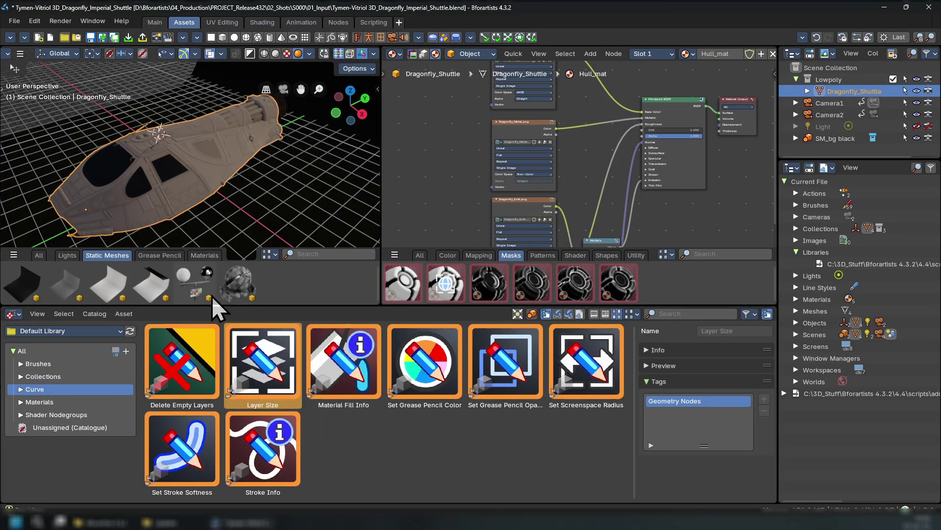
click(159, 255)
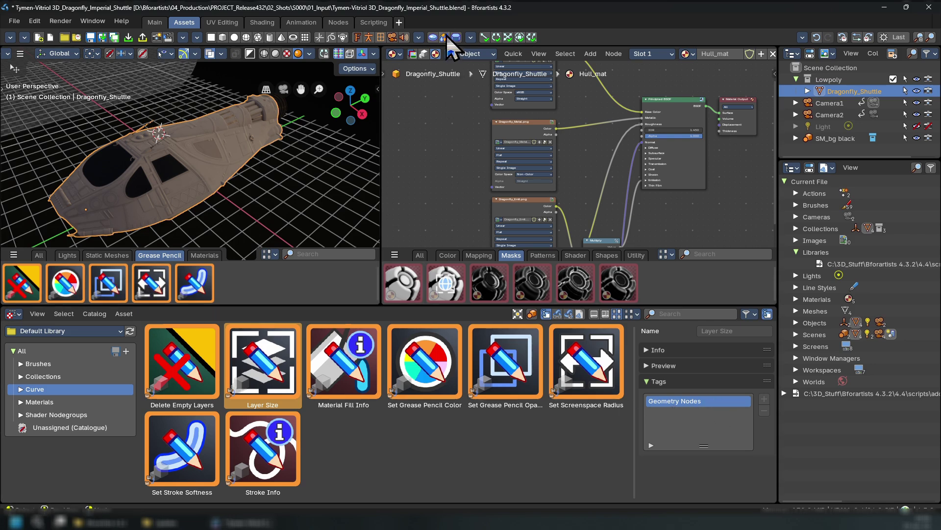
click(424, 54)
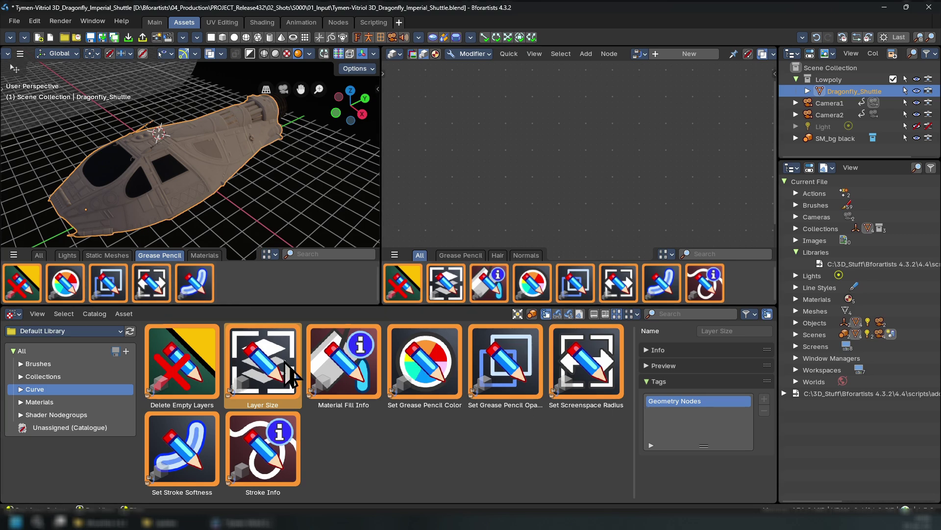
click(357, 377)
click(425, 368)
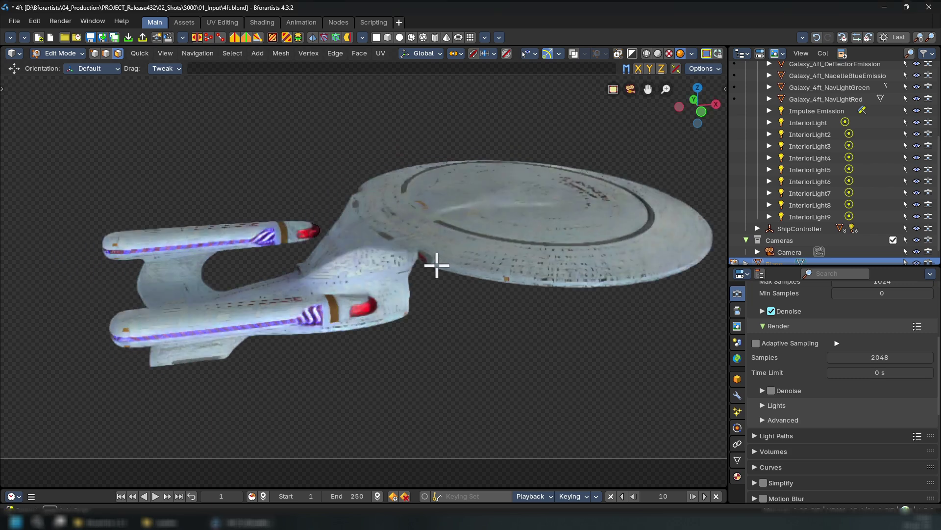
Orbit and zoom around the starship, from a side view to close beneath the saucer
middle_drag(437, 265, 510, 257)
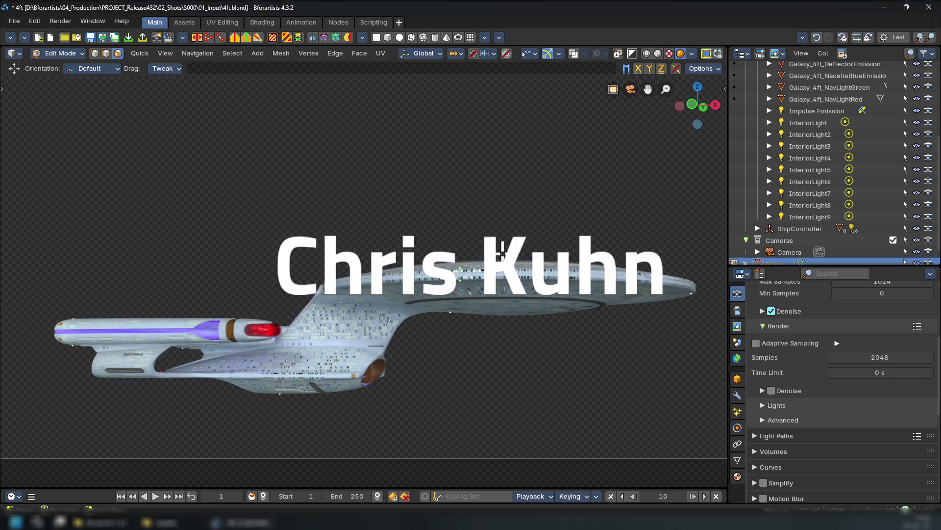
middle_drag(489, 299, 433, 262)
scroll(599, 217, up, 3)
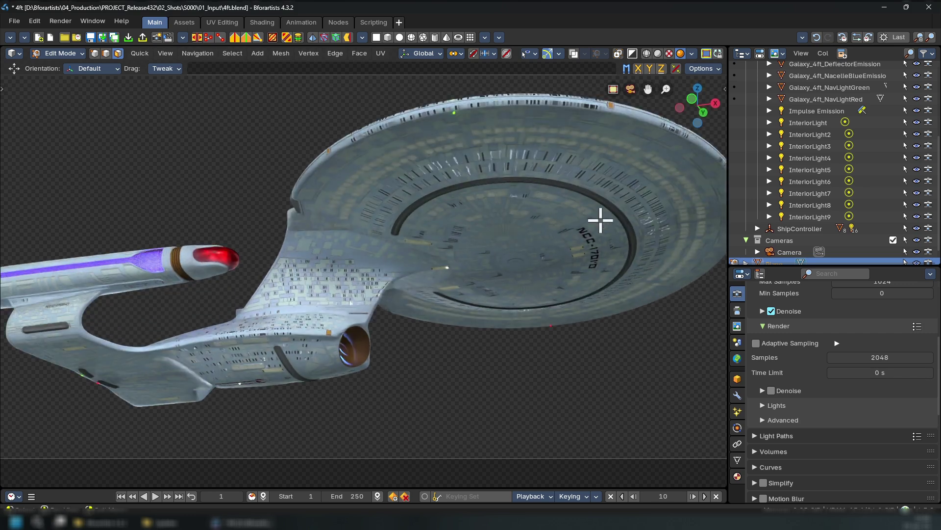
middle_drag(598, 216, 542, 229)
scroll(484, 210, up, 2)
scroll(458, 199, up, 2)
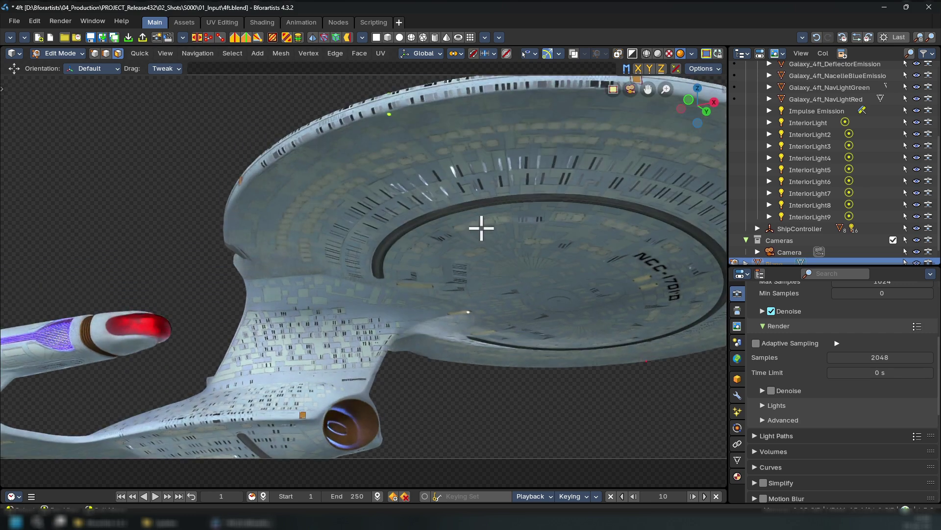
scroll(542, 267, down, 2)
middle_drag(542, 266, 493, 309)
scroll(492, 309, up, 2)
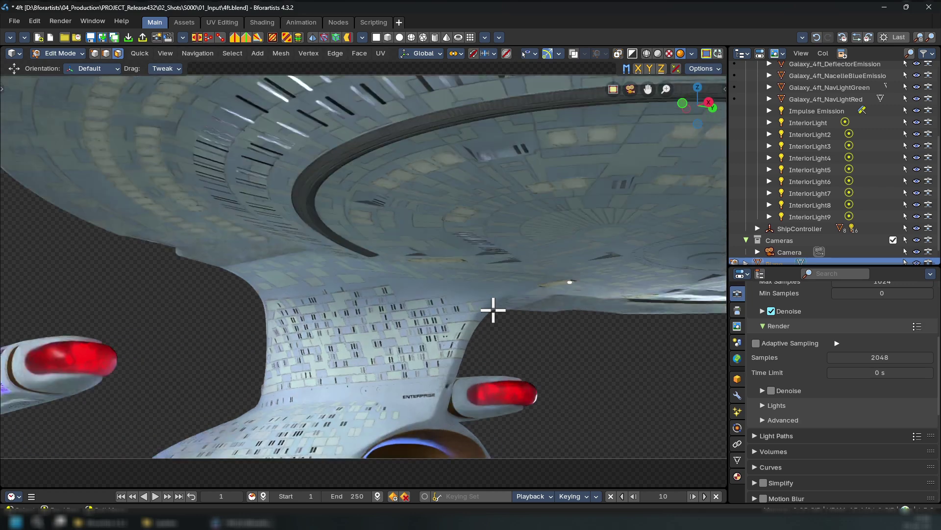
scroll(418, 239, down, 4)
middle_drag(417, 239, 343, 300)
From the camera view, delete the plane's vertices one by one with smart delete
key(KP_0)
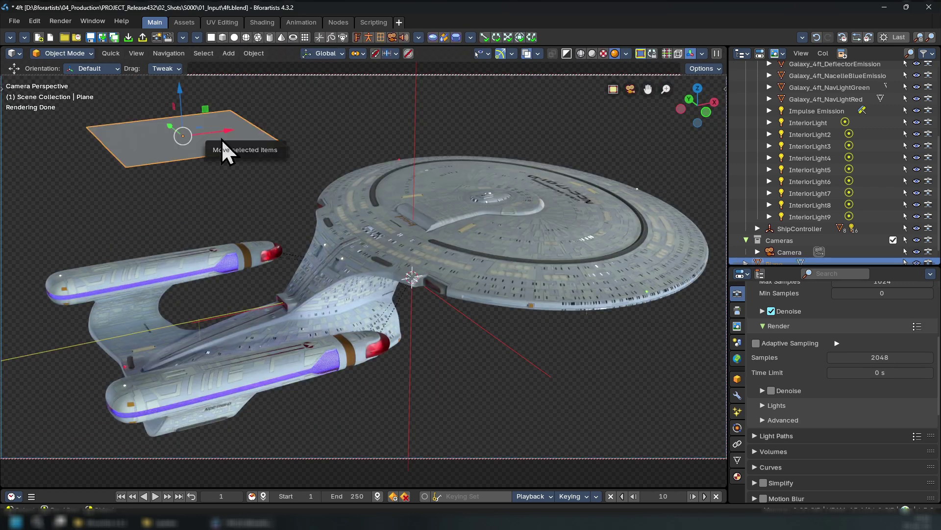
scroll(225, 164, up, 3)
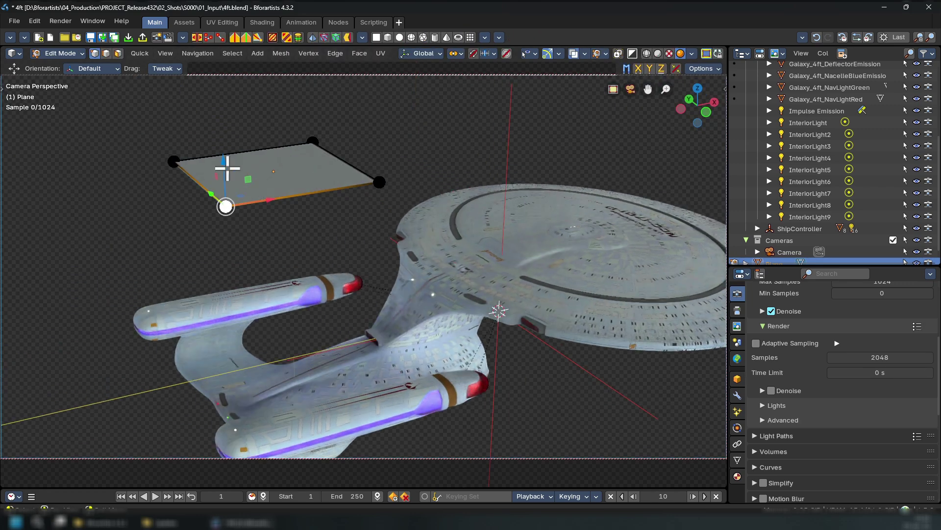
scroll(252, 181, down, 2)
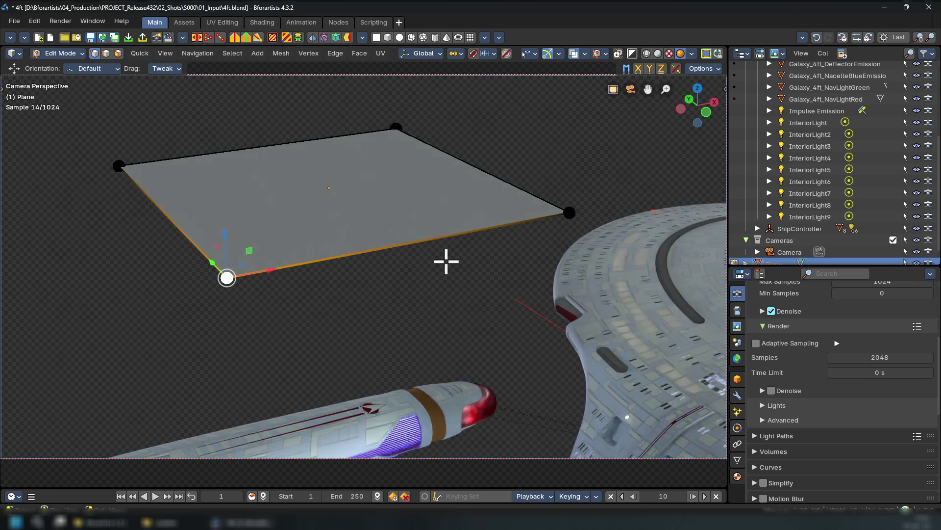
key(Delete)
click(570, 213)
key(Delete)
click(396, 129)
key(Delete)
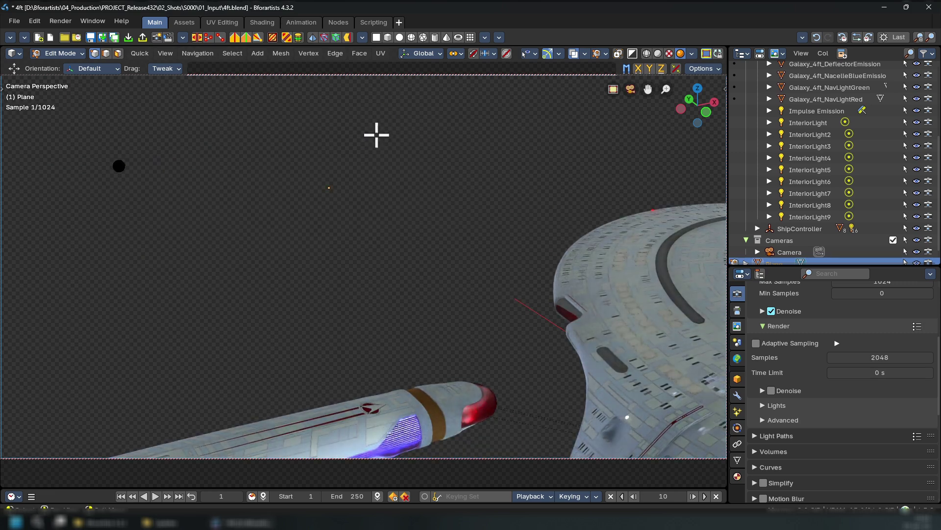
click(120, 166)
key(Delete)
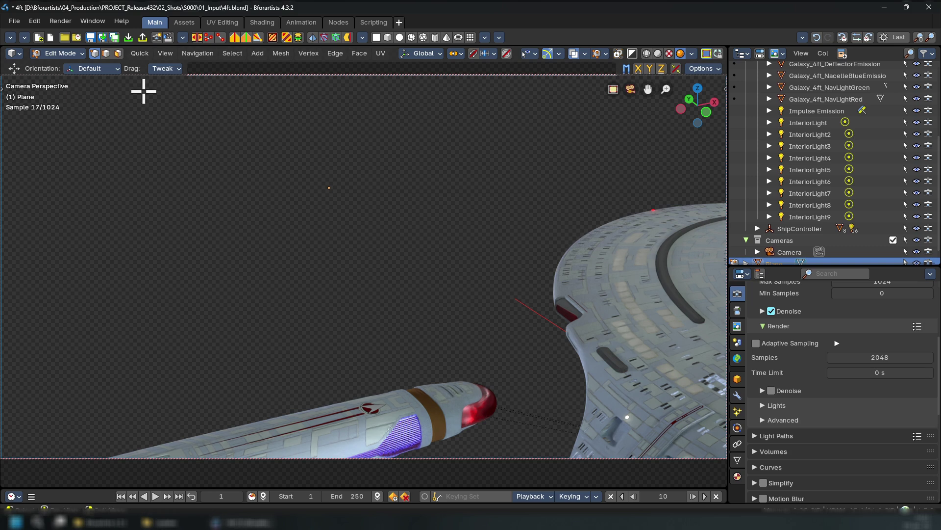
Frame the plane, then delete its face and remaining edges with smart delete
click(340, 220)
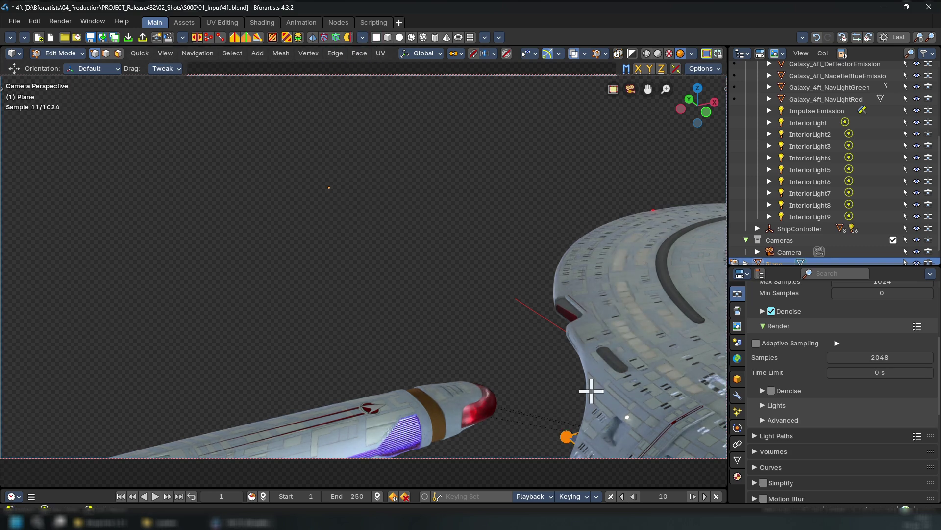
click(154, 140)
key(a)
key(KP_Decimal)
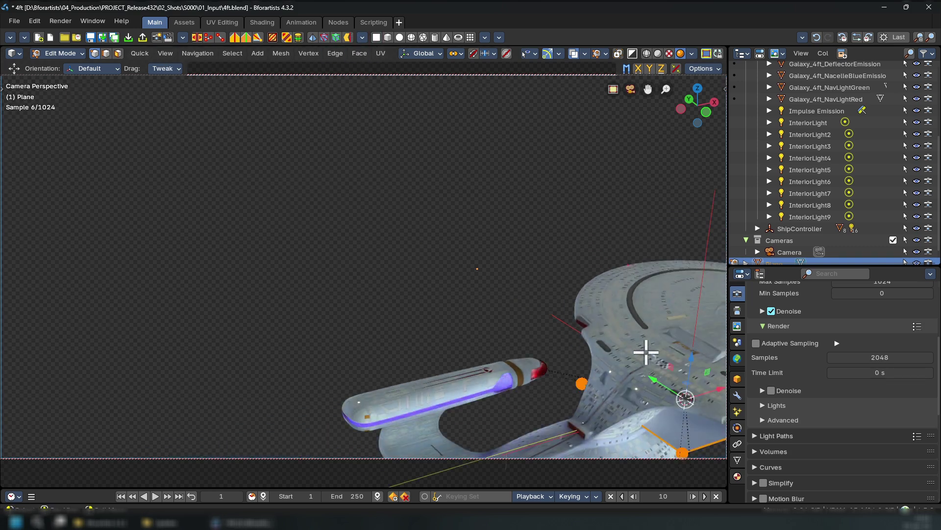
key(alt+a)
click(427, 216)
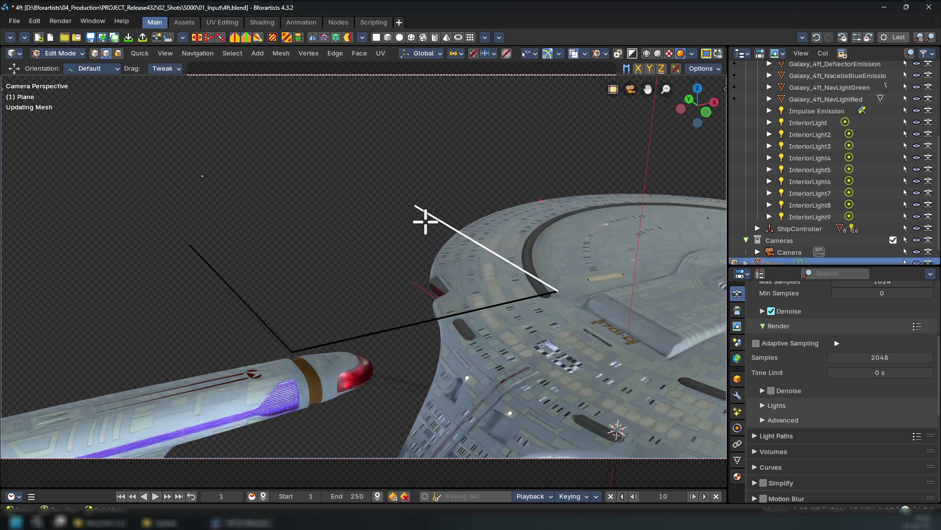
key(Delete)
click(331, 342)
click(250, 314)
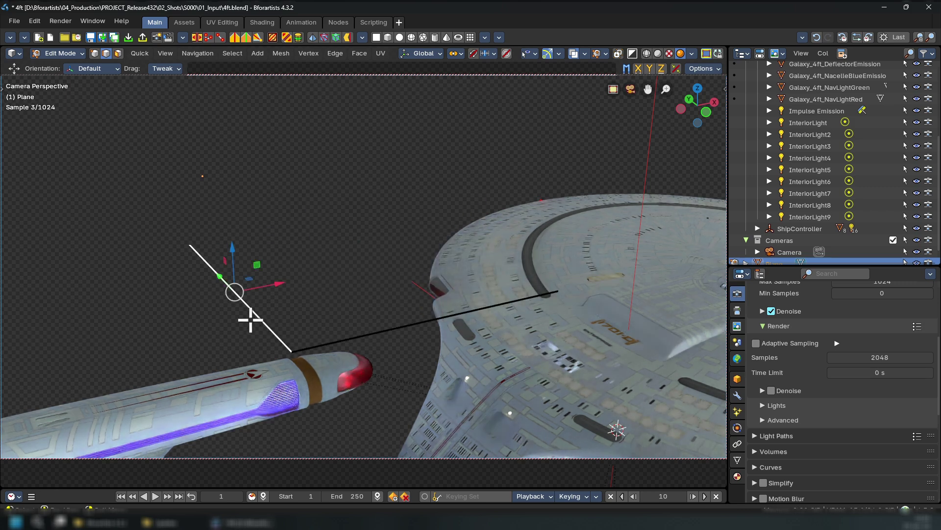
key(Delete)
click(332, 261)
key(Delete)
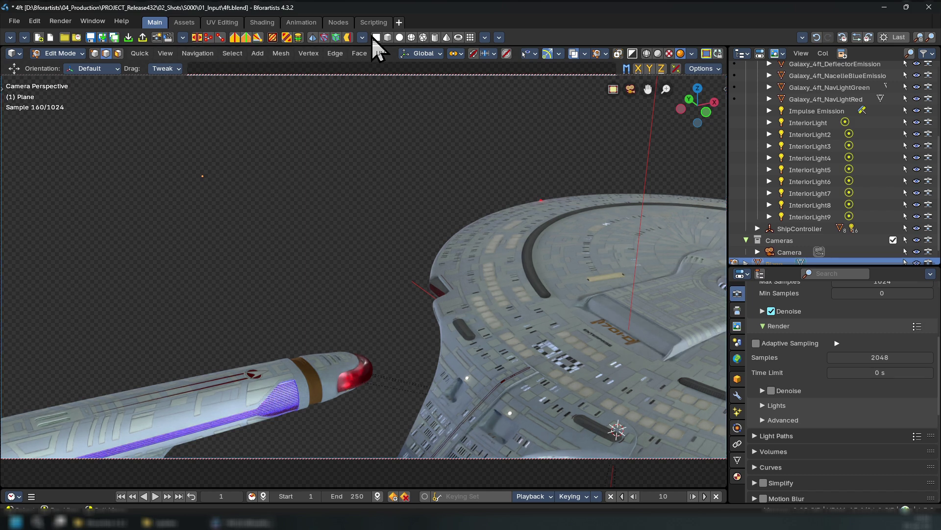
Undo the last four deletions with Ctrl+Z
key(ctrl+z)
key(ctrl+z)
key(ctrl+z)
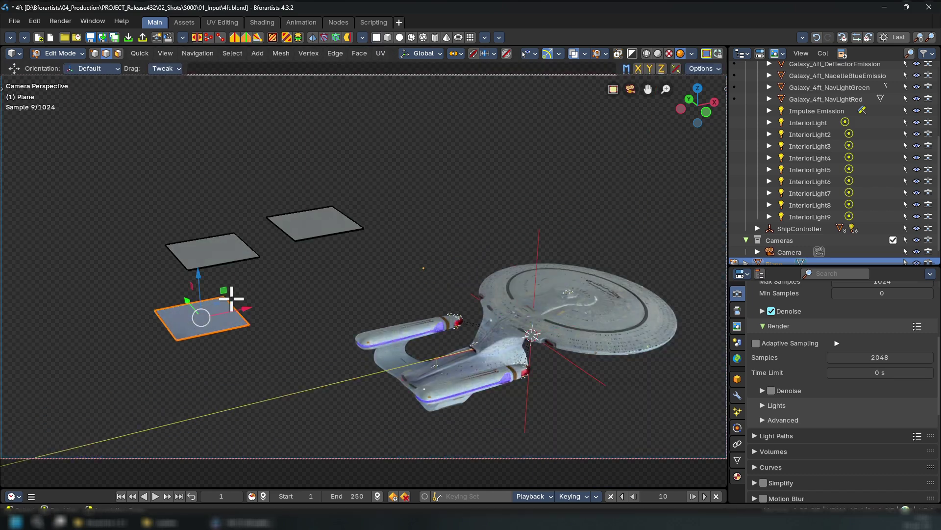
key(ctrl+z)
key(ctrl+z)
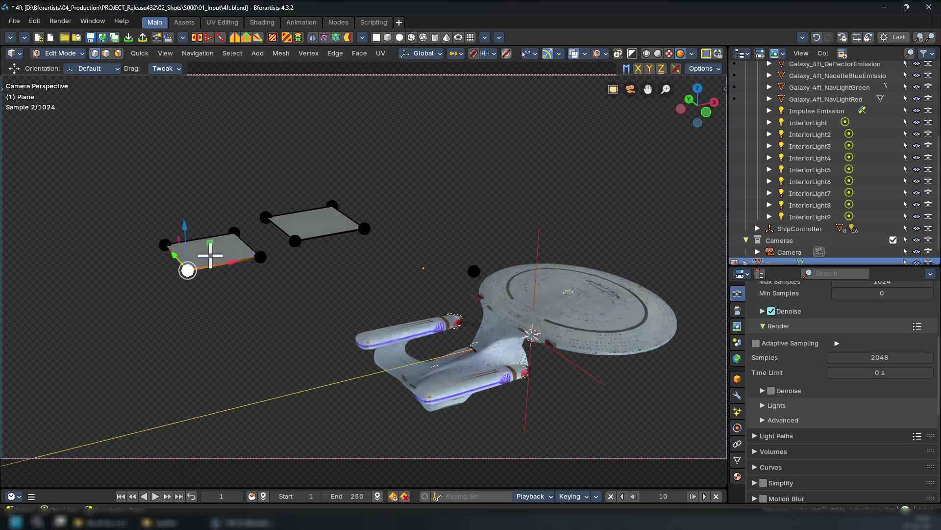
key(ctrl+z)
key(ctrl+z)
key(ctrl+z)
key(ctrl+z)
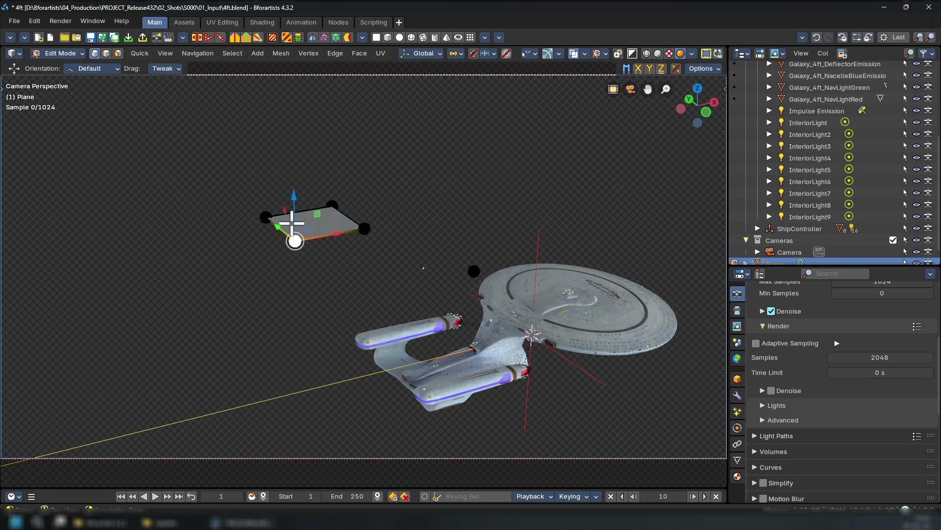
key(ctrl+z)
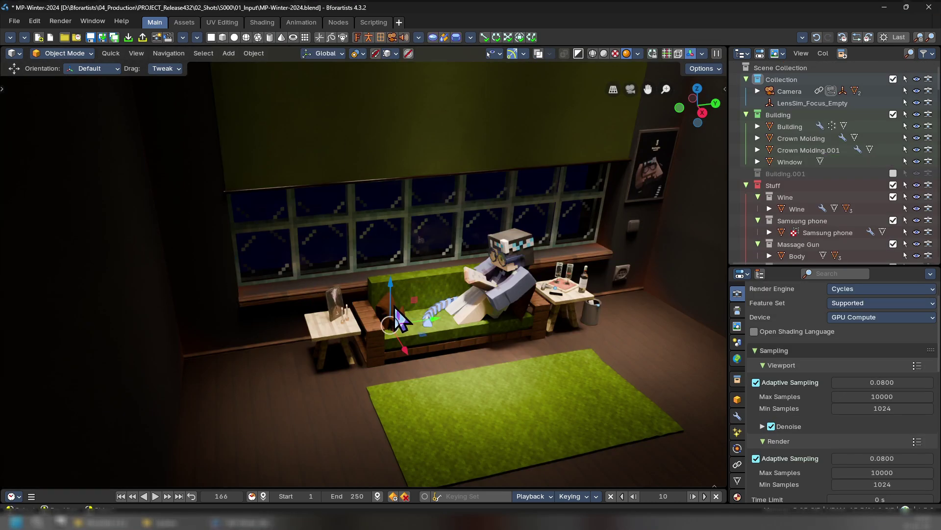
Look through the scene camera, then enable Horizontal Lock under Preferences > Navigation > Walk
key(KP_0)
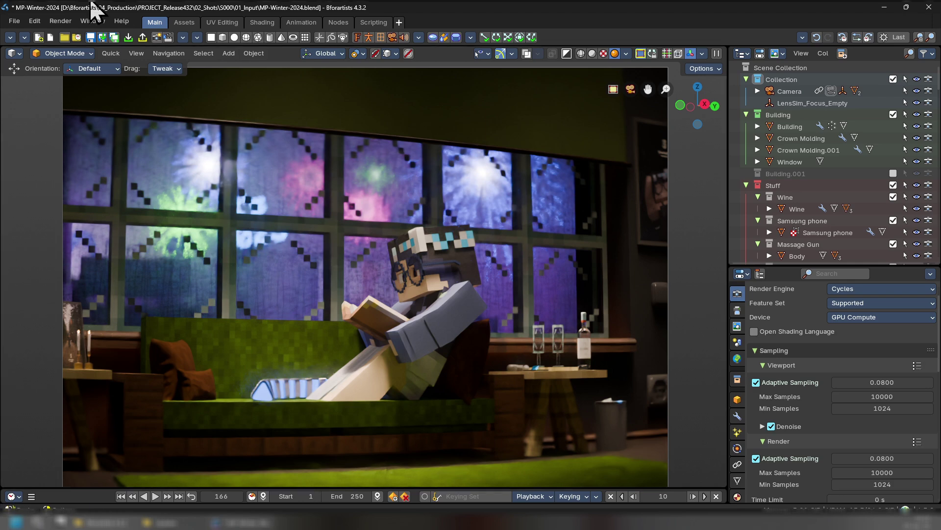
click(34, 20)
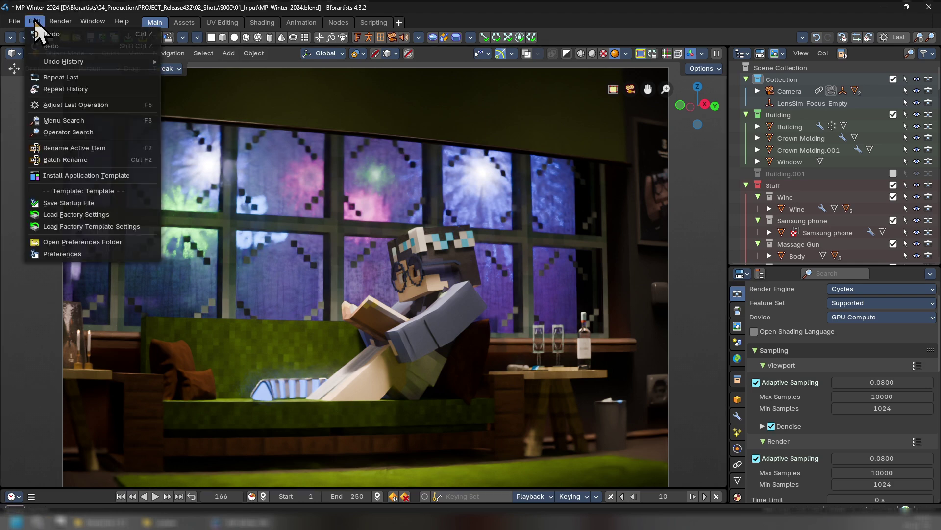
click(64, 254)
drag(164, 103, 440, 131)
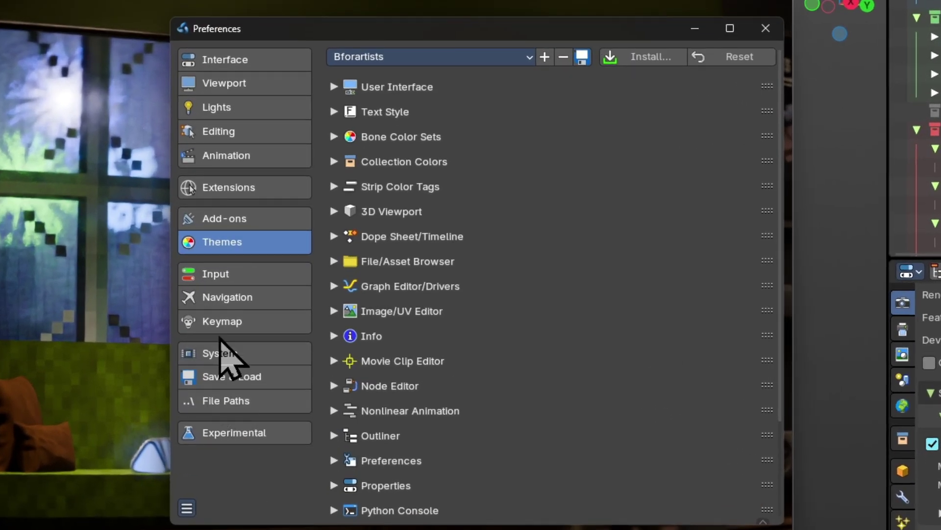
click(304, 292)
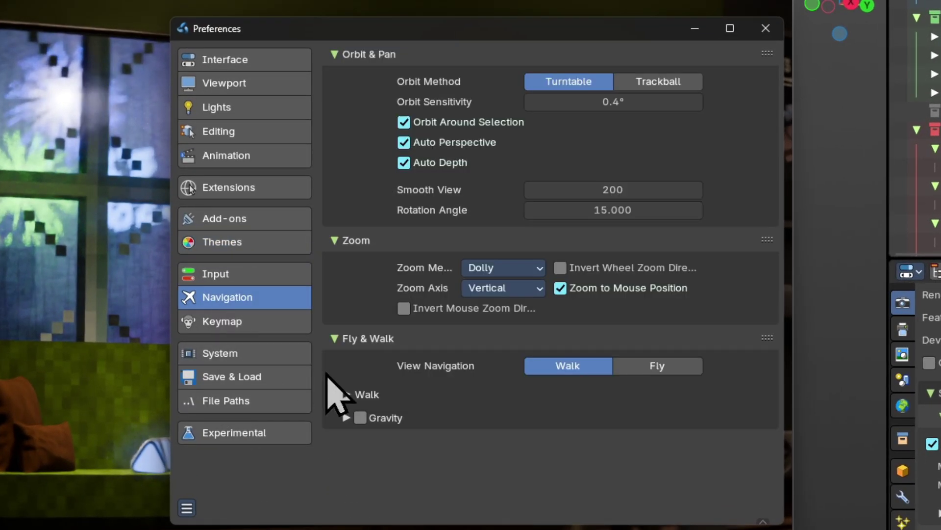
click(358, 395)
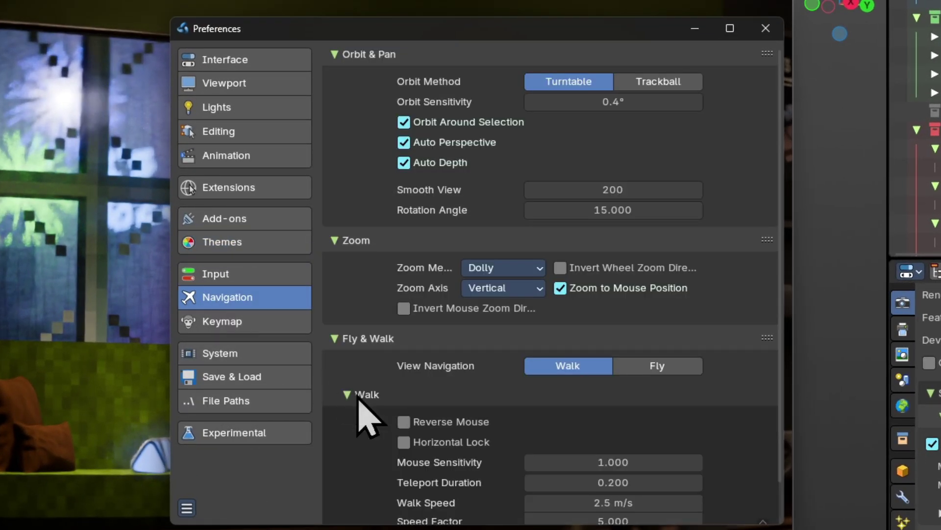
click(432, 443)
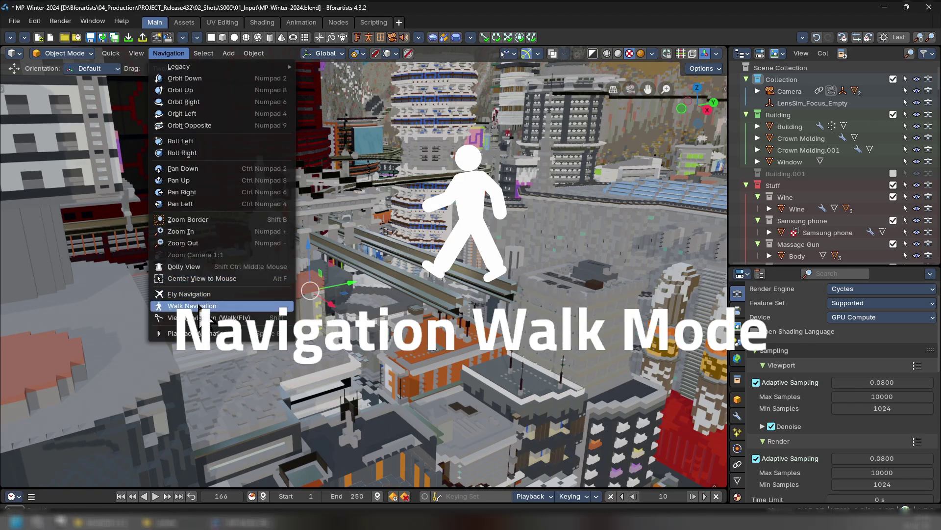
Start Walk Navigation and walk forward with W past the city's towers
click(167, 306)
key(w)
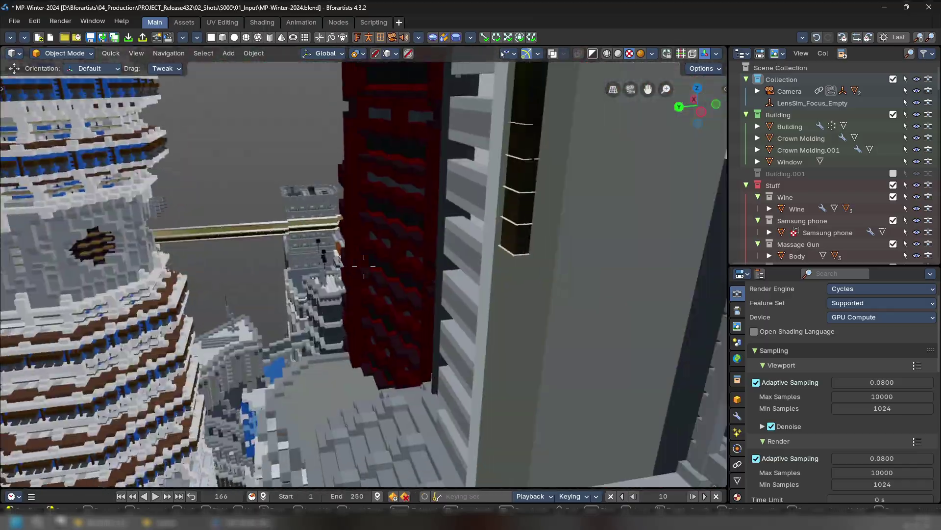
key(w)
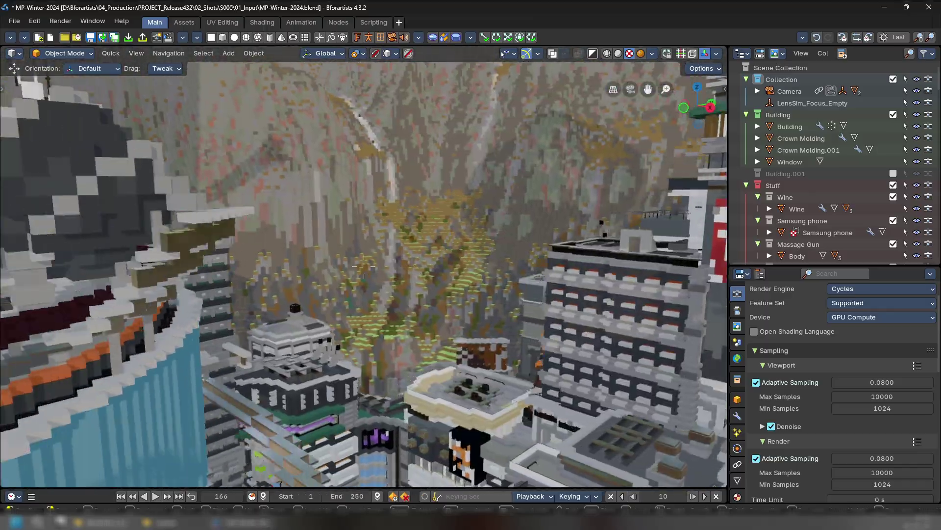
key(w)
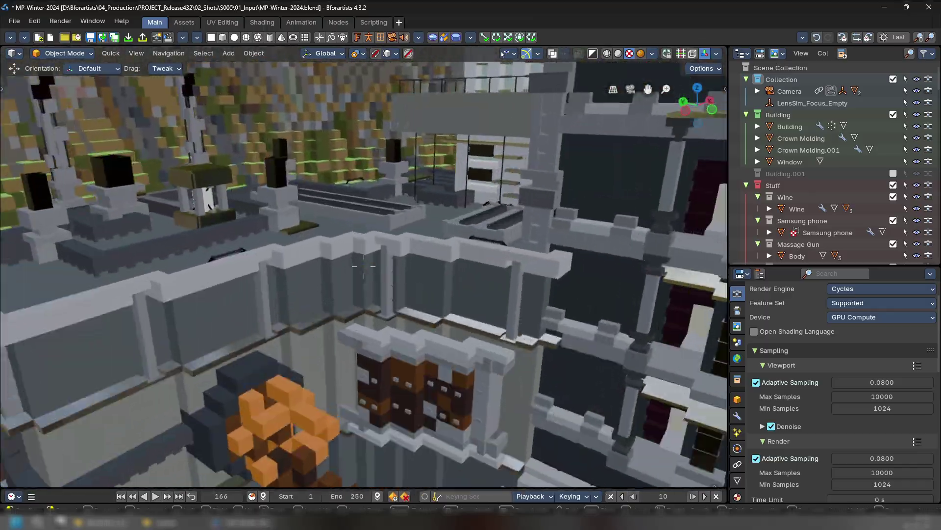
key(w)
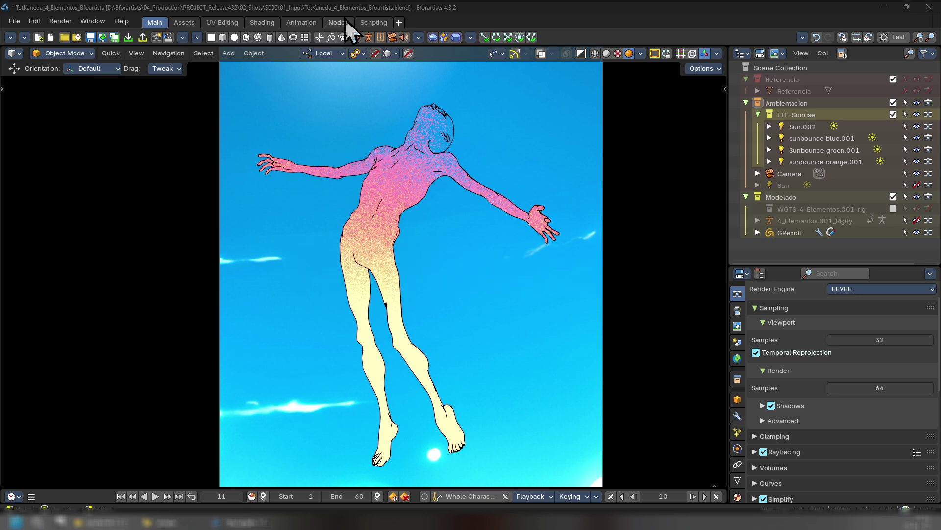
In the Nodes workspace, move the Find in String node beside the Object node, then maximize the 3D view
click(341, 22)
scroll(265, 359, up, 3)
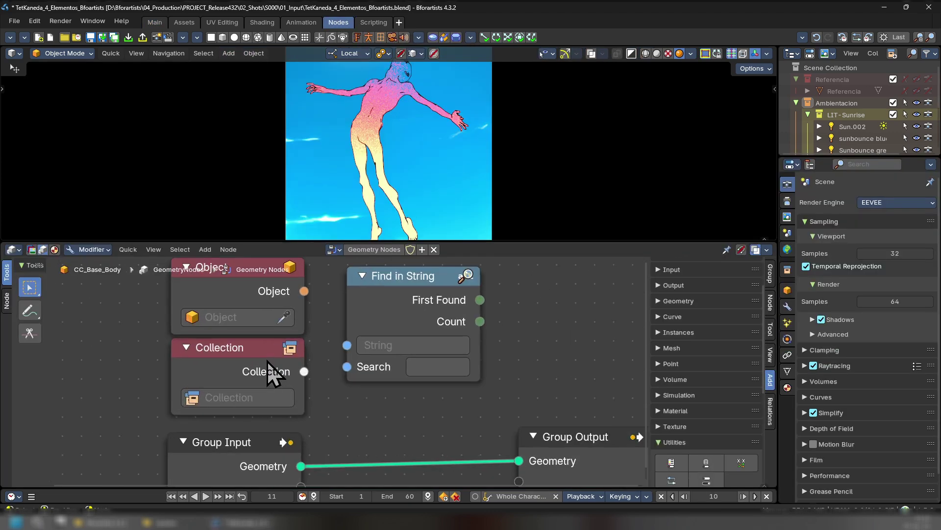
middle_drag(258, 324, 290, 361)
drag(457, 337, 415, 324)
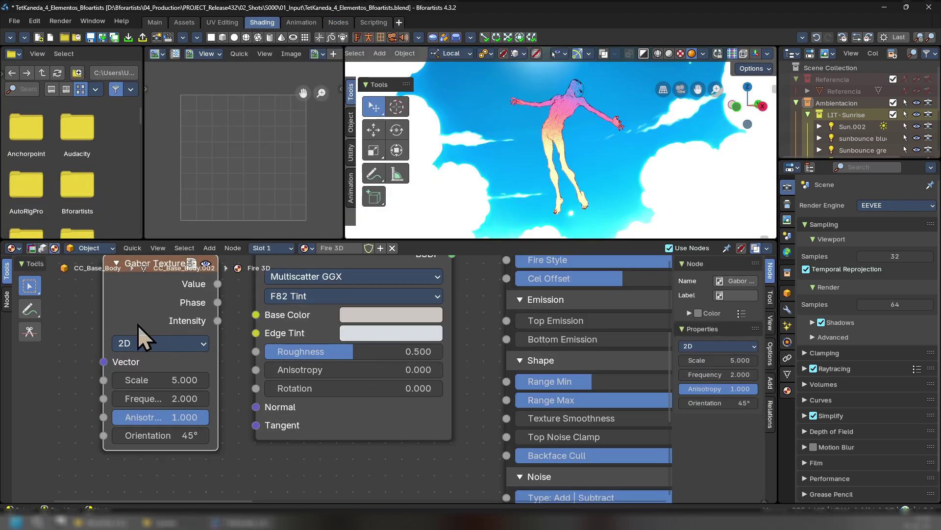
mouse_move(141, 273)
middle_down()
mouse_move(242, 296)
mouse_move(238, 339)
middle_up()
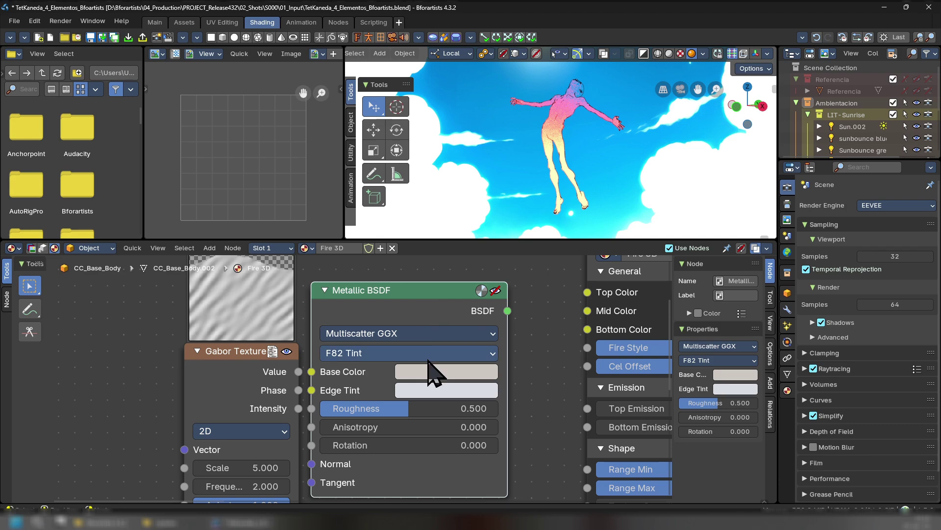
key(ctrl+space)
Switch to the Rotate tool on the floating figure and look through the scene camera
click(431, 247)
key(r)
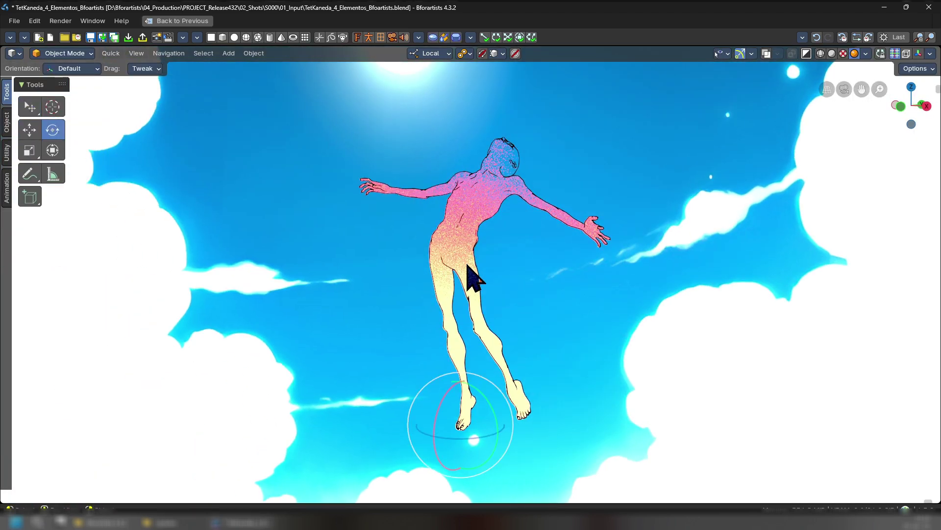
key(KP_0)
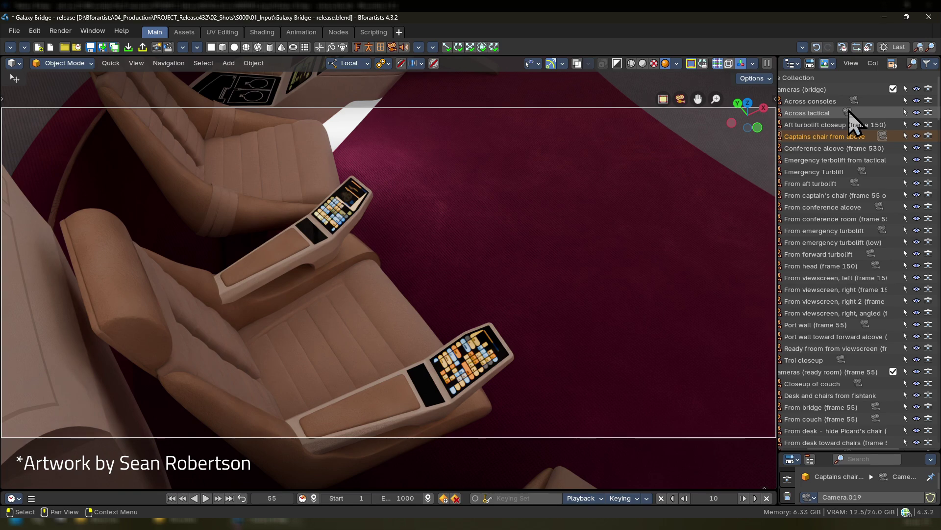
Make the bridge, Port wall, Closeup of couch, From bridge and fishtank cameras active in turn
click(878, 289)
click(878, 336)
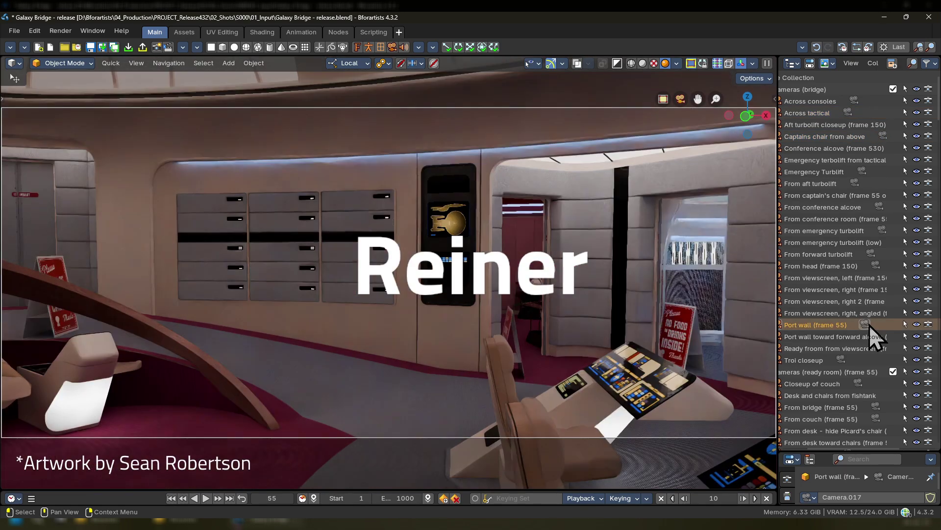
scroll(866, 363, down, 2)
click(858, 361)
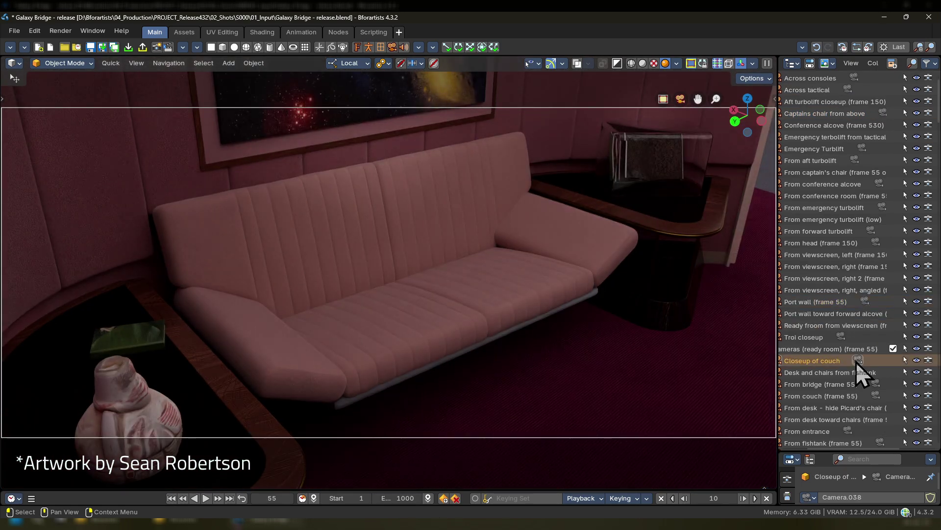
click(876, 384)
scroll(878, 385, down, 6)
click(879, 373)
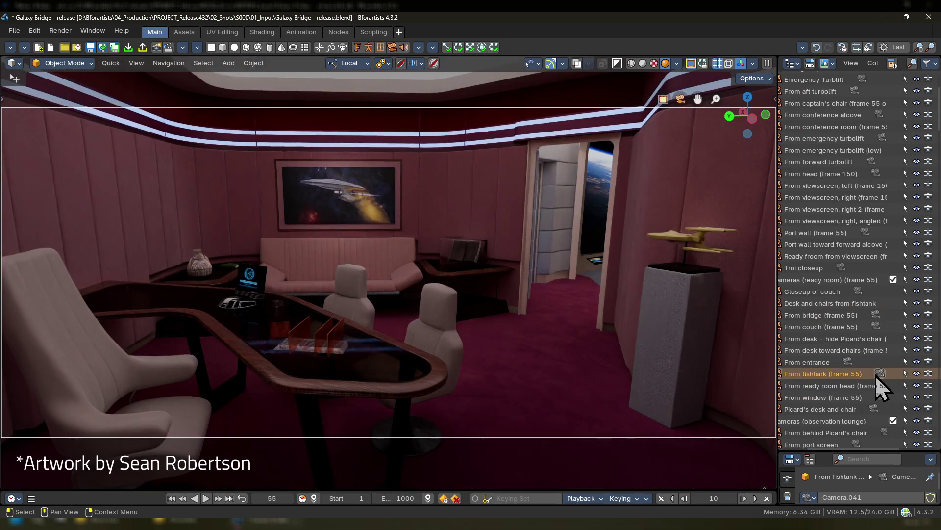
Switch to the lounge's From stbd entrance camera, then the Table closeup camera
scroll(879, 372, down, 6)
scroll(872, 341, down, 5)
click(858, 316)
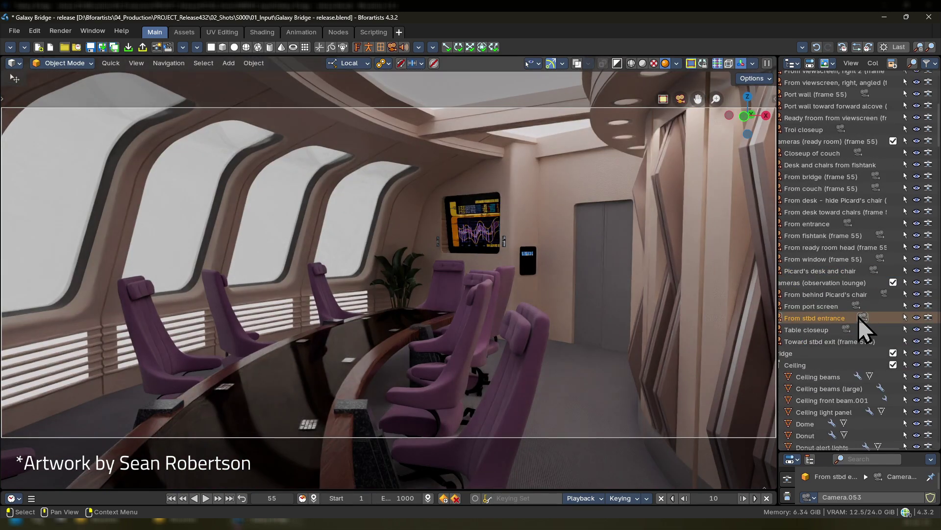
click(849, 326)
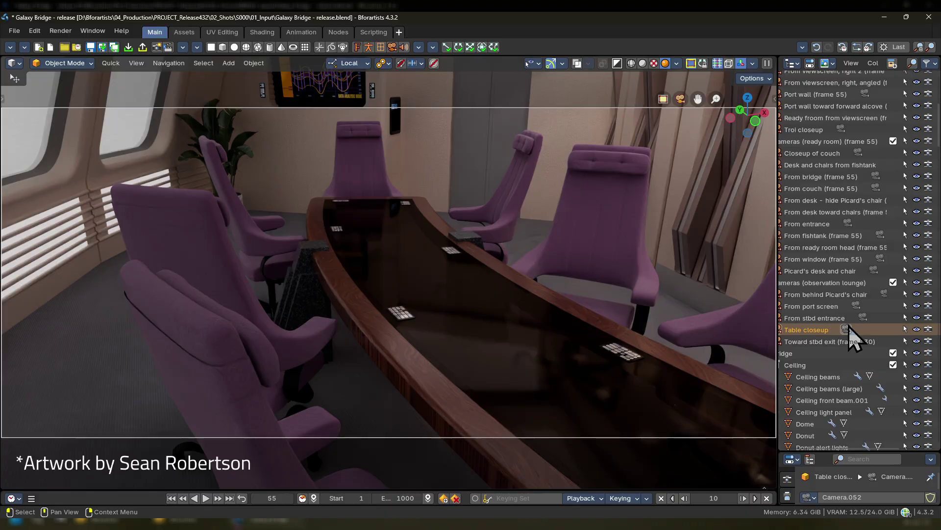